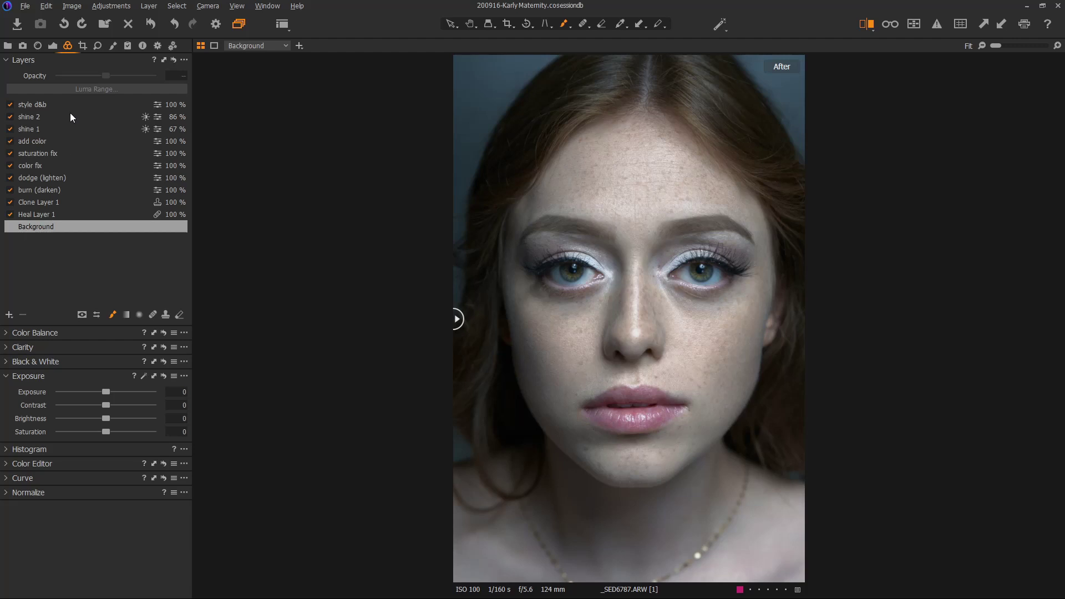
Add a new adjustment layer above style d&b and name it color touch.
{"action": "left_click", "coordinate": [73, 105]}
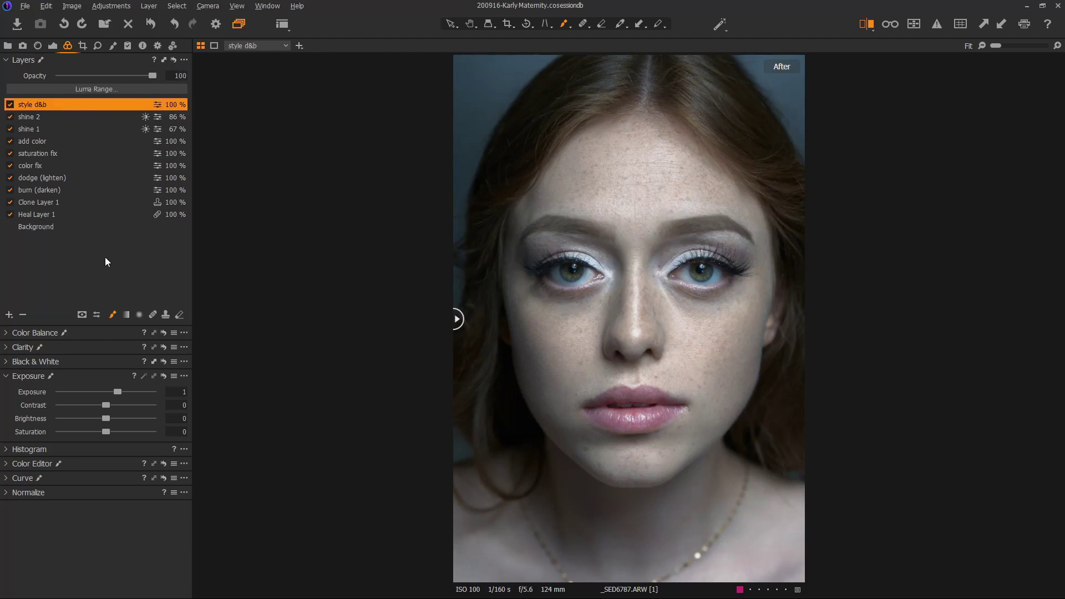
{"action": "left_click", "coordinate": [9, 314]}
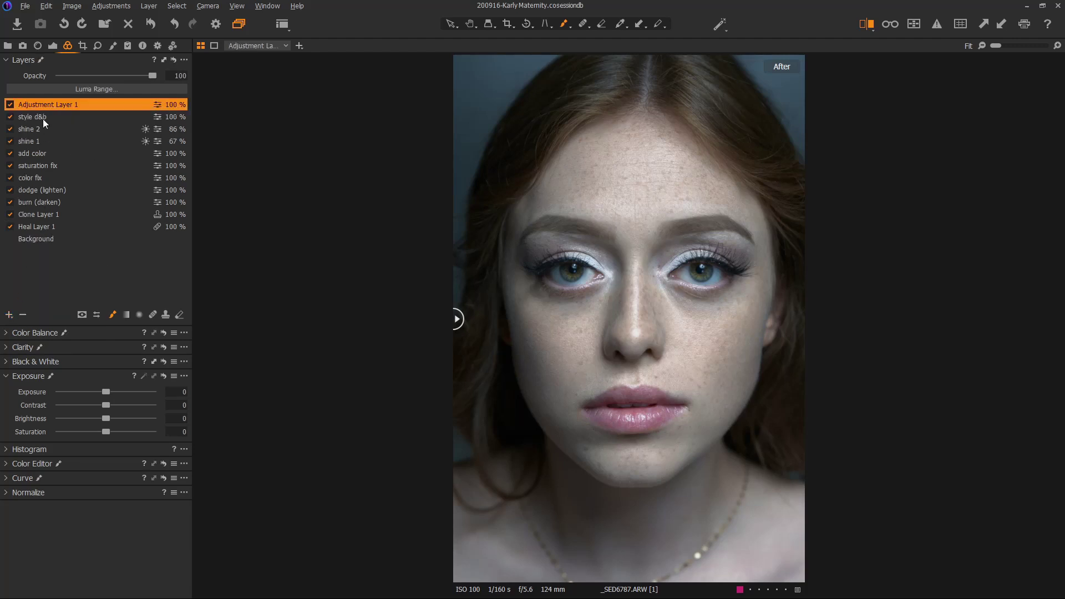
{"action": "double_click", "coordinate": [56, 104]}
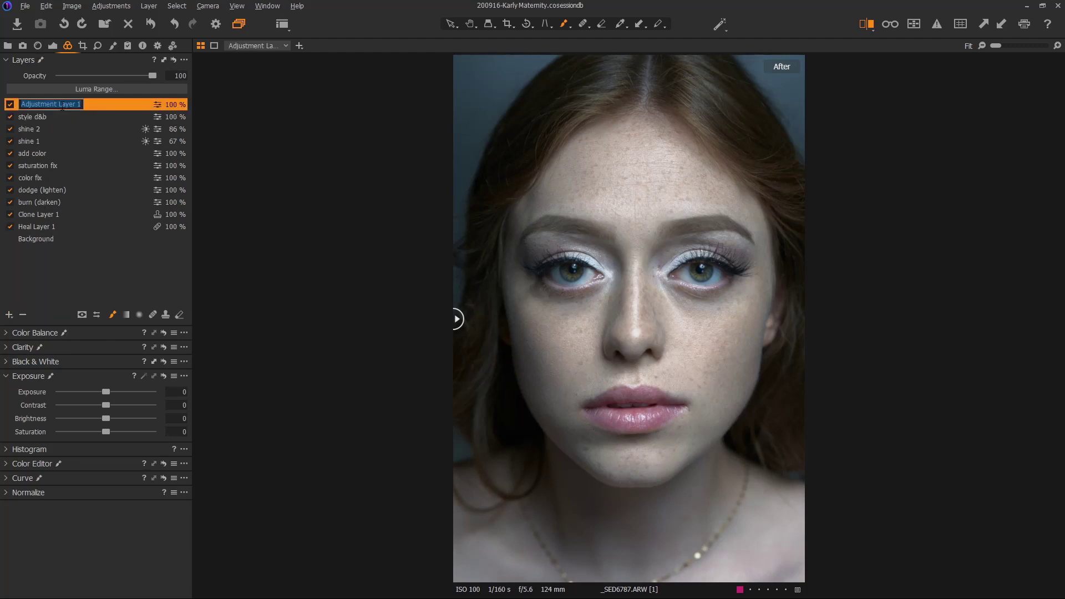
{"action": "type", "text": "color touch"}
{"action": "key", "text": "Return"}
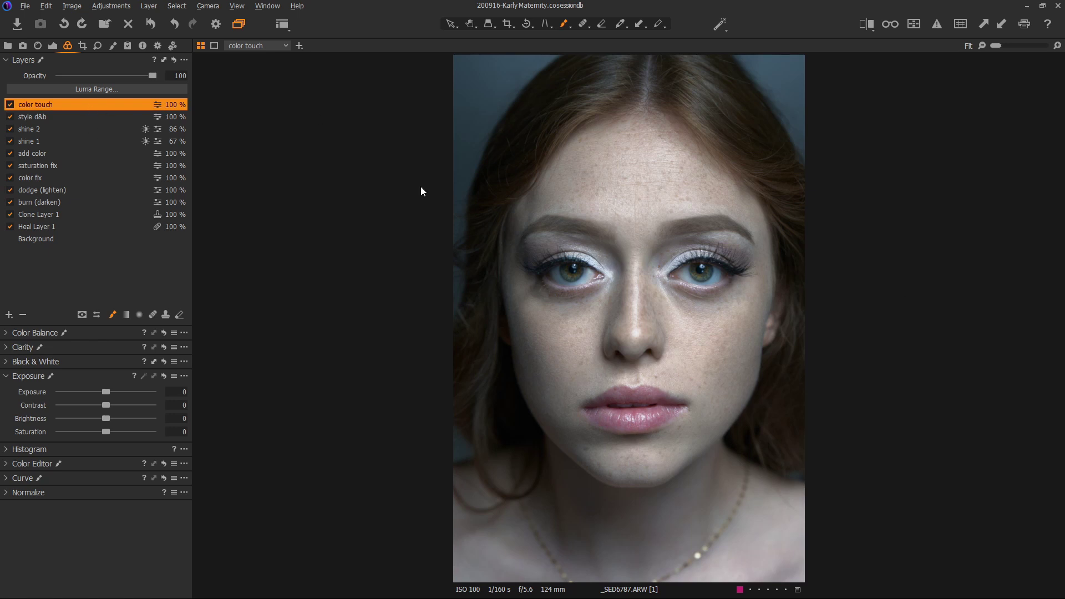
Adjust the brush size and paint the color touch layer's mask over the eyeshadow on both upper eyelids.
{"action": "scroll", "coordinate": [638, 249], "scroll_direction": "up", "scroll_amount": 3}
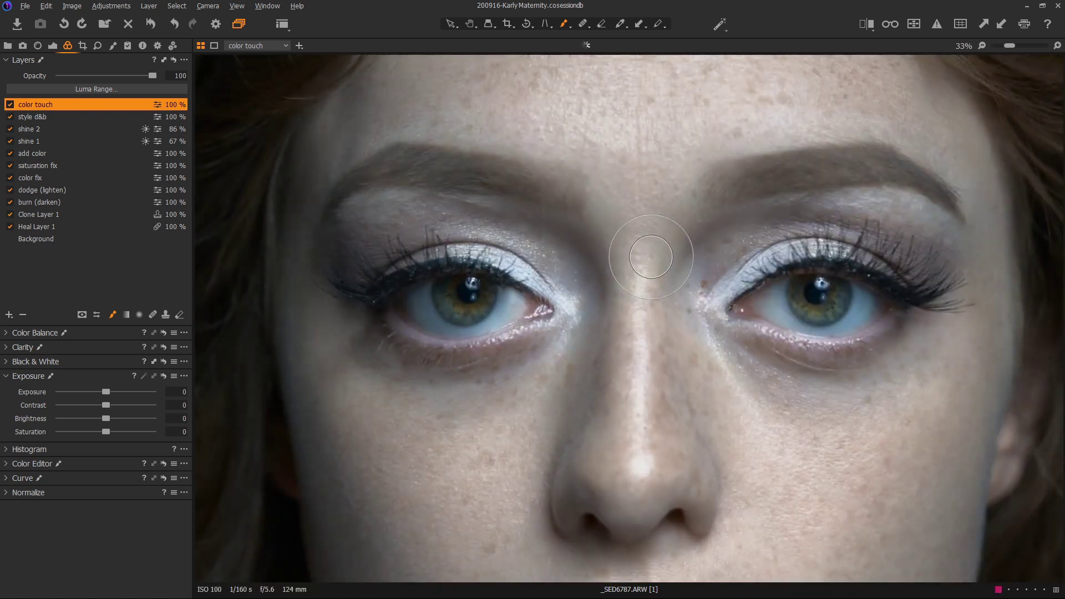
{"action": "right_click", "coordinate": [433, 214]}
{"action": "left_click_drag", "start_coordinate": [435, 214], "coordinate": [435, 214]}
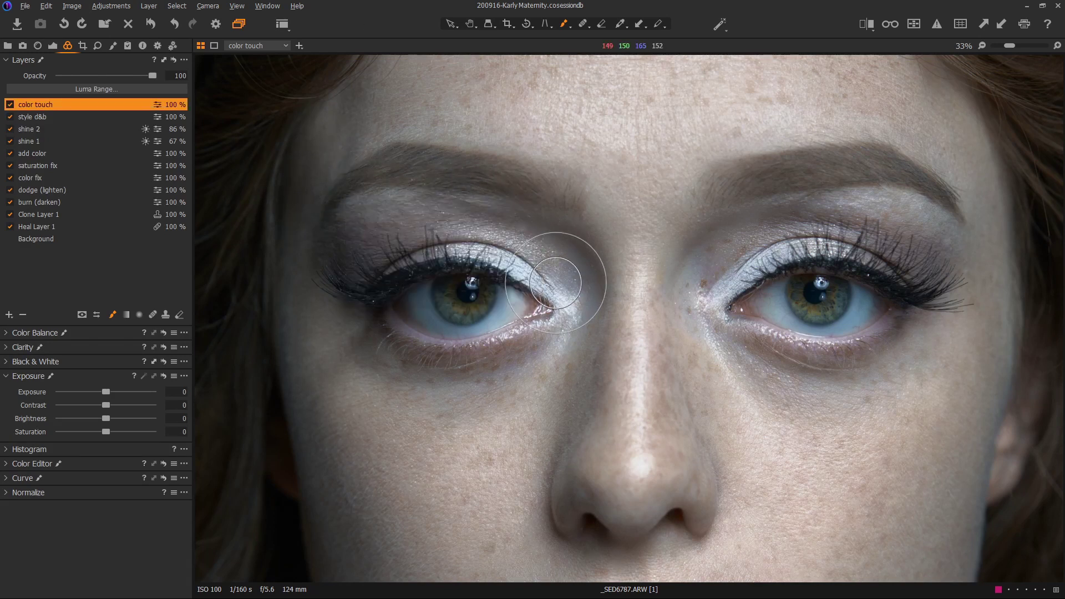
{"action": "mouse_move", "coordinate": [520, 255]}
{"action": "left_mouse_down"}
{"action": "mouse_move", "coordinate": [442, 231]}
{"action": "mouse_move", "coordinate": [361, 257]}
{"action": "mouse_move", "coordinate": [596, 307]}
{"action": "left_mouse_up"}
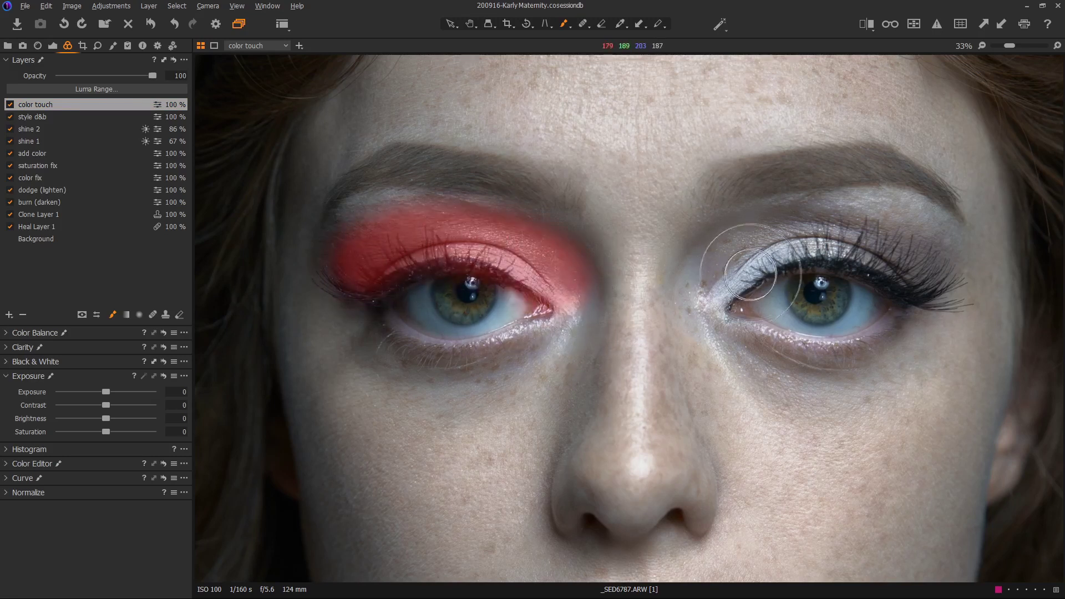
{"action": "mouse_move", "coordinate": [712, 285]}
{"action": "left_mouse_down"}
{"action": "mouse_move", "coordinate": [774, 236]}
{"action": "mouse_move", "coordinate": [881, 237]}
{"action": "mouse_move", "coordinate": [921, 267]}
{"action": "left_mouse_up"}
{"action": "key", "text": "m"}
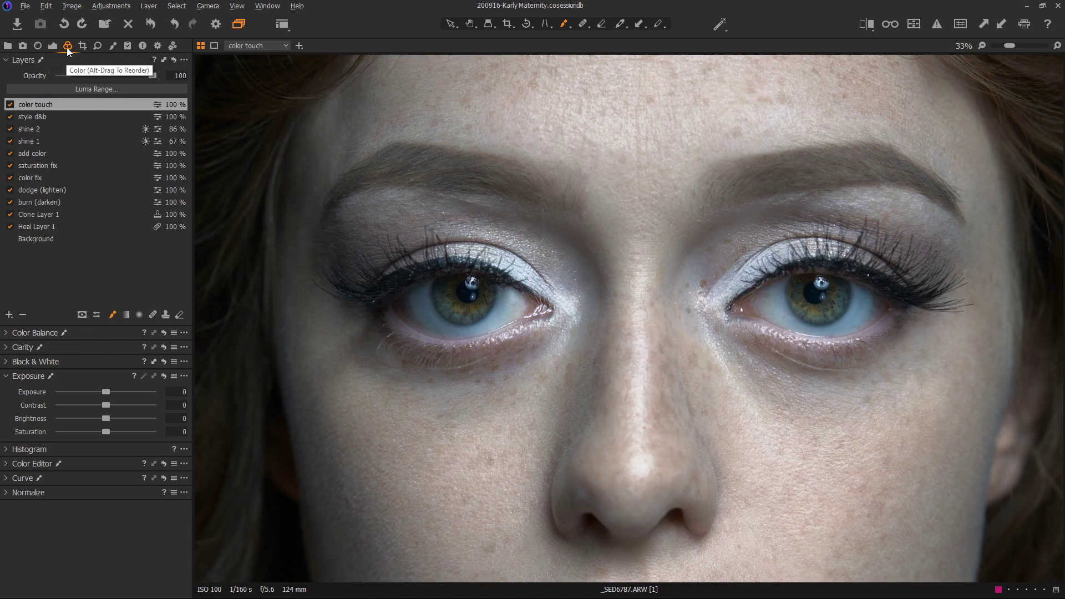
Try blue Color Balance tints in the shadows and midtones of the masked eyeshadow, resetting each one.
{"action": "left_click", "coordinate": [8, 334]}
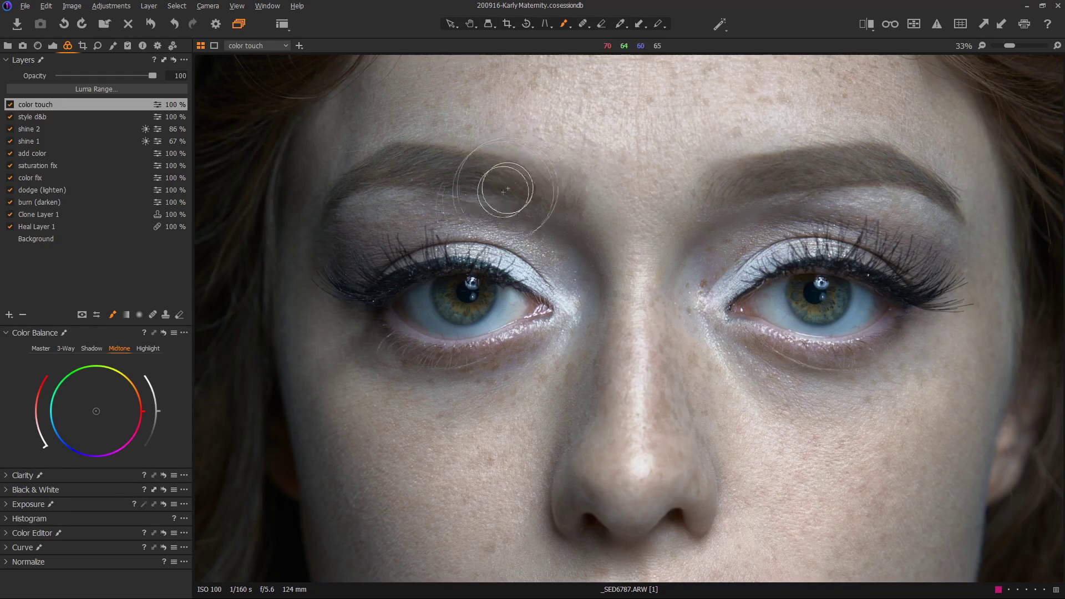
{"action": "left_click_drag", "start_coordinate": [606, 368], "coordinate": [609, 375]}
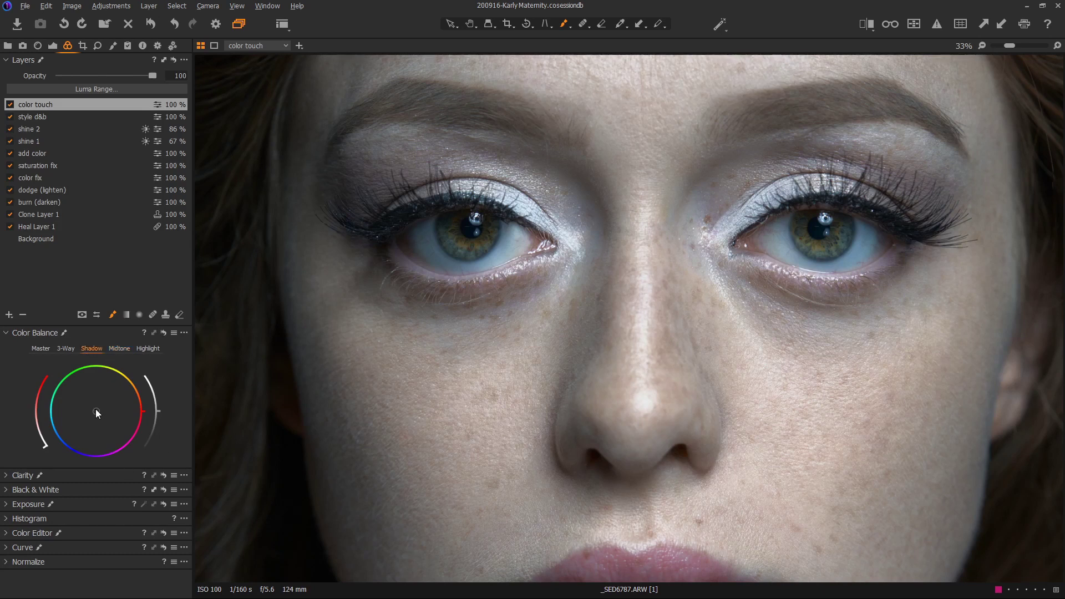
{"action": "left_click_drag", "start_coordinate": [96, 413], "coordinate": [92, 418]}
{"action": "double_click", "coordinate": [82, 426]}
{"action": "left_click_drag", "start_coordinate": [96, 410], "coordinate": [84, 418]}
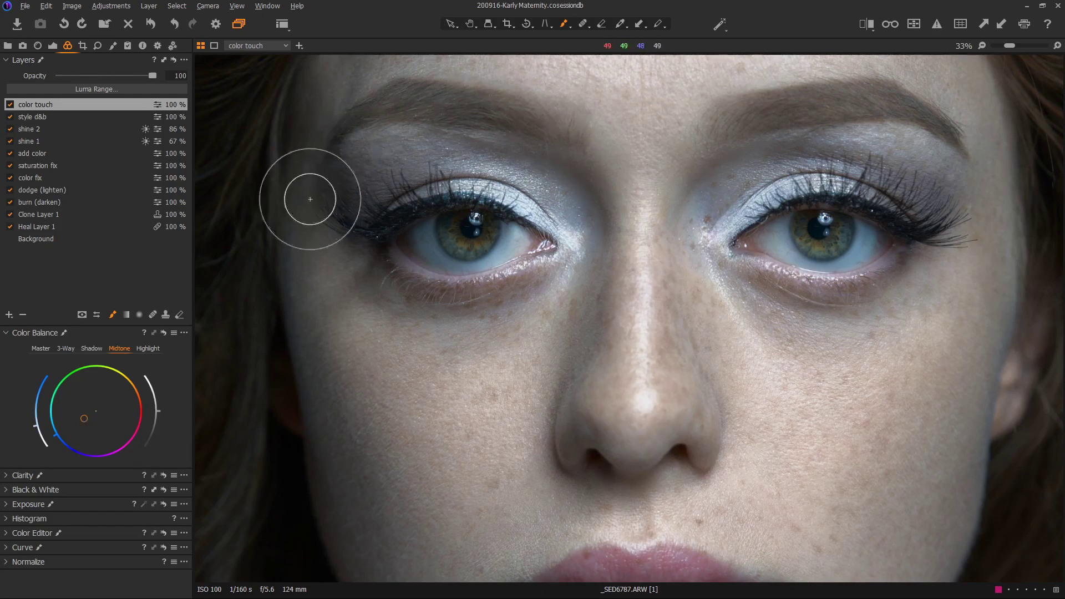
{"action": "double_click", "coordinate": [84, 421]}
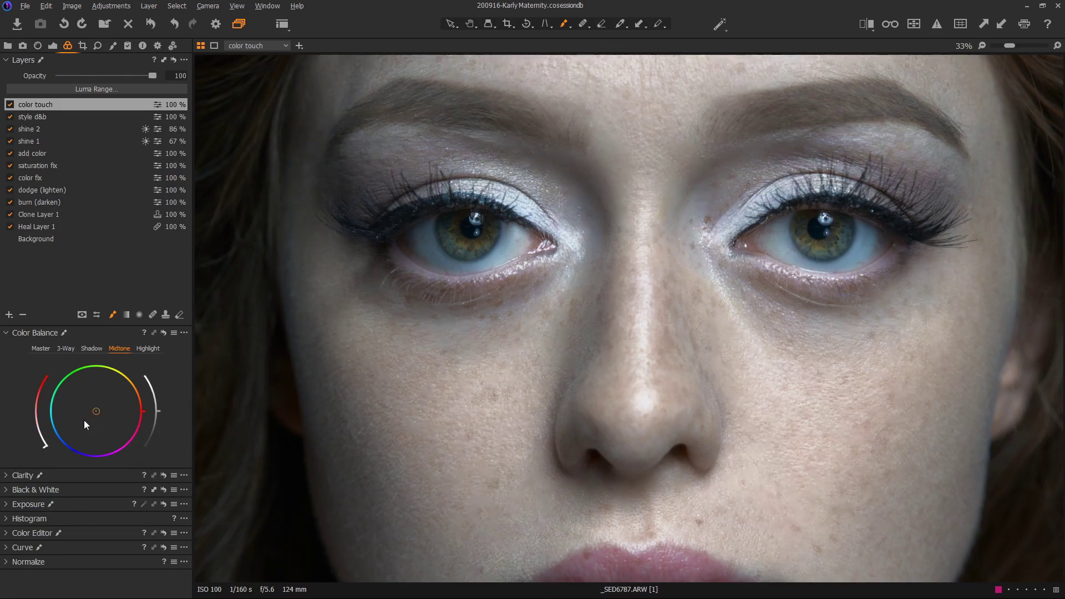
Try shifting the eyeshadow's midtone color balance between blue and warm orange.
{"action": "left_click_drag", "start_coordinate": [95, 411], "coordinate": [82, 421]}
{"action": "left_click_drag", "start_coordinate": [88, 419], "coordinate": [111, 402]}
{"action": "left_click_drag", "start_coordinate": [115, 401], "coordinate": [103, 404]}
{"action": "left_click", "coordinate": [30, 129]}
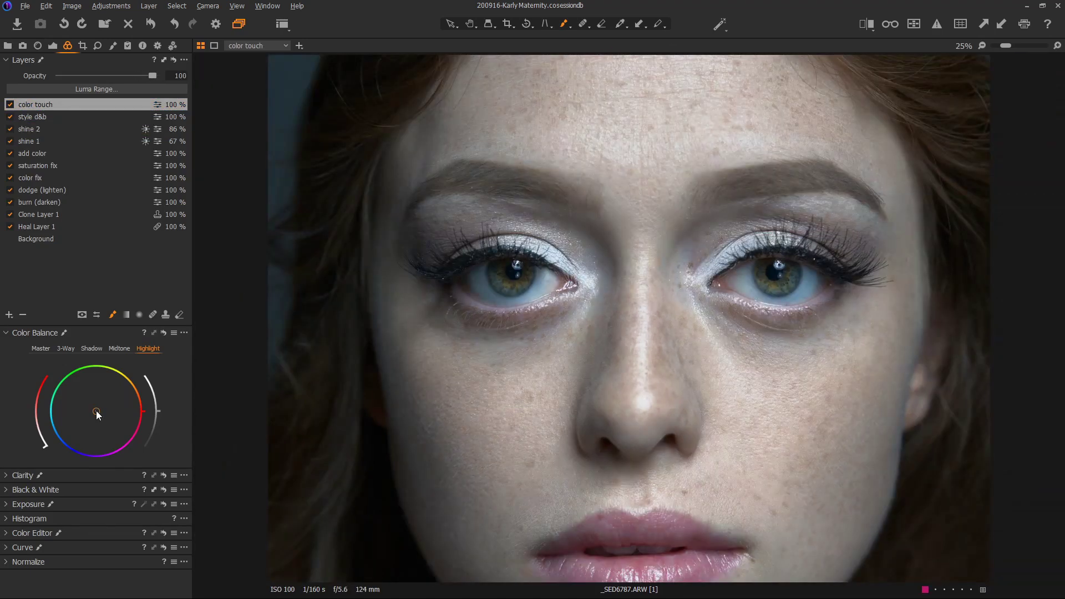
Try a cyan-blue highlight tint and orange and blue master tints on the eyeshadow, resetting each one.
{"action": "left_click_drag", "start_coordinate": [97, 414], "coordinate": [85, 412]}
{"action": "double_click", "coordinate": [85, 413]}
{"action": "left_click", "coordinate": [42, 348]}
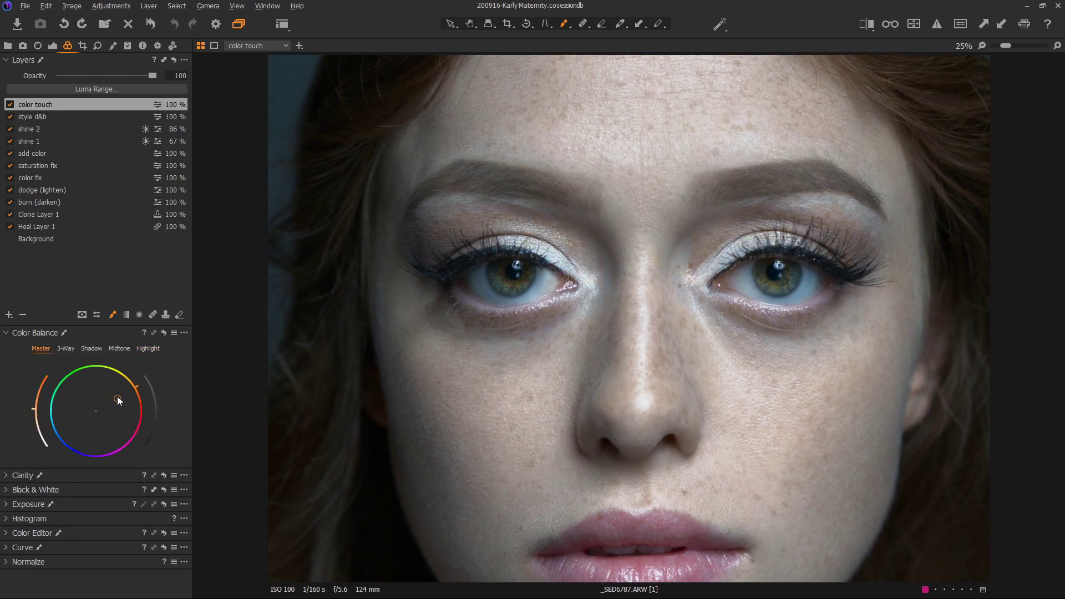
{"action": "left_click_drag", "start_coordinate": [97, 412], "coordinate": [89, 420]}
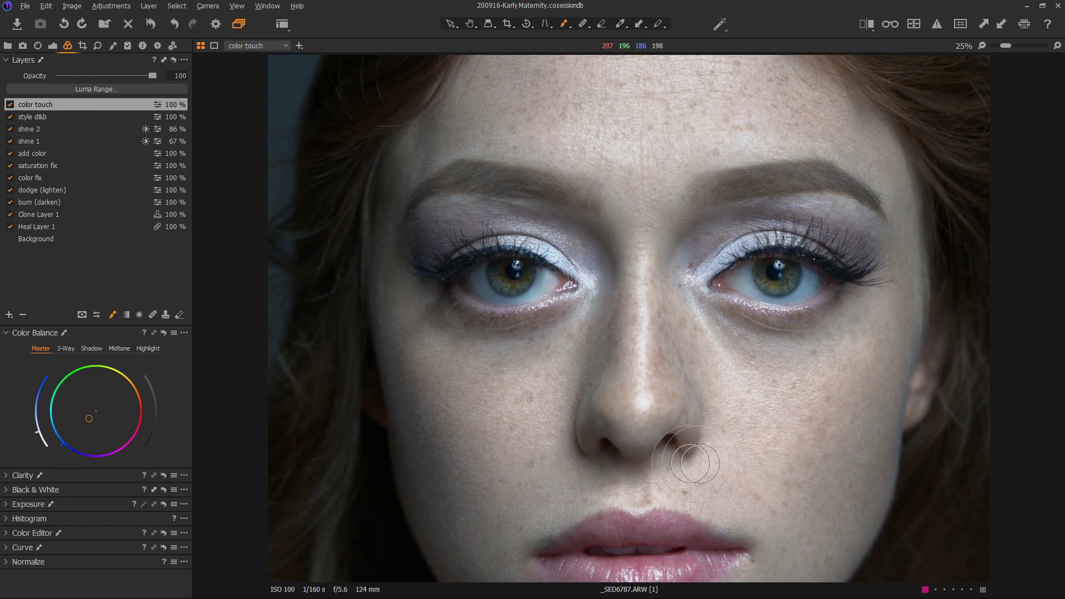
{"action": "double_click", "coordinate": [88, 420]}
{"action": "key", "text": "ctrl+0"}
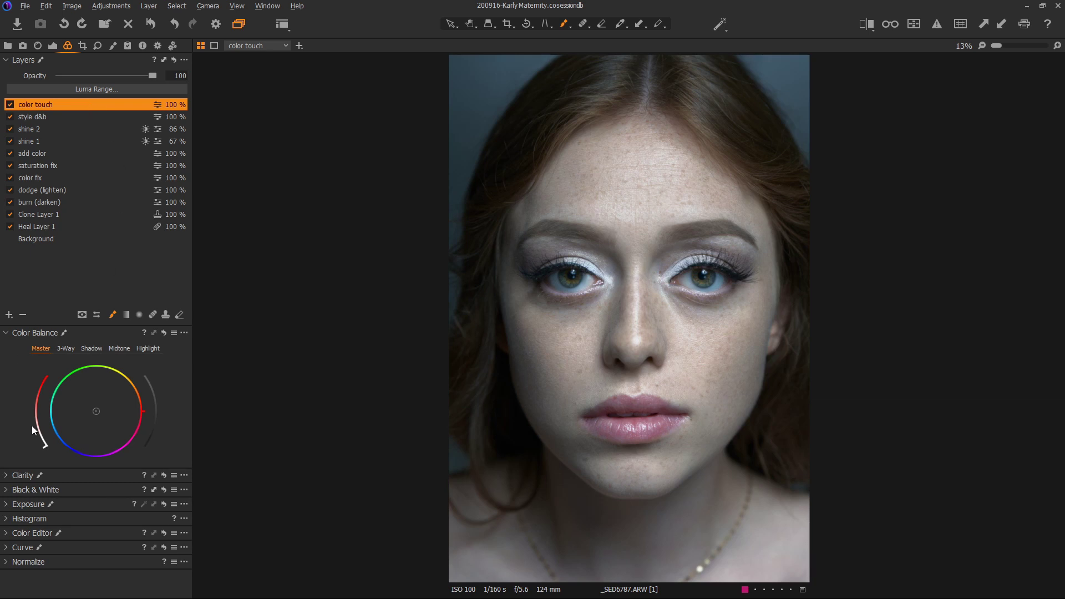
Examine the dodge (lighten) layer's mask and compare the portrait with that layer off and on.
{"action": "left_click", "coordinate": [66, 191]}
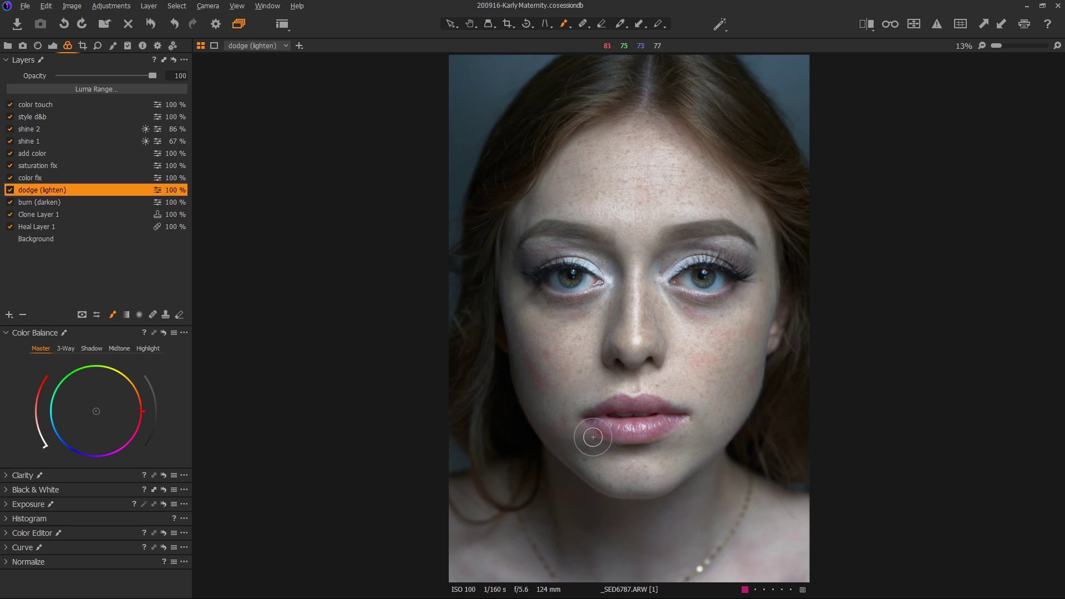
{"action": "key", "text": "m"}
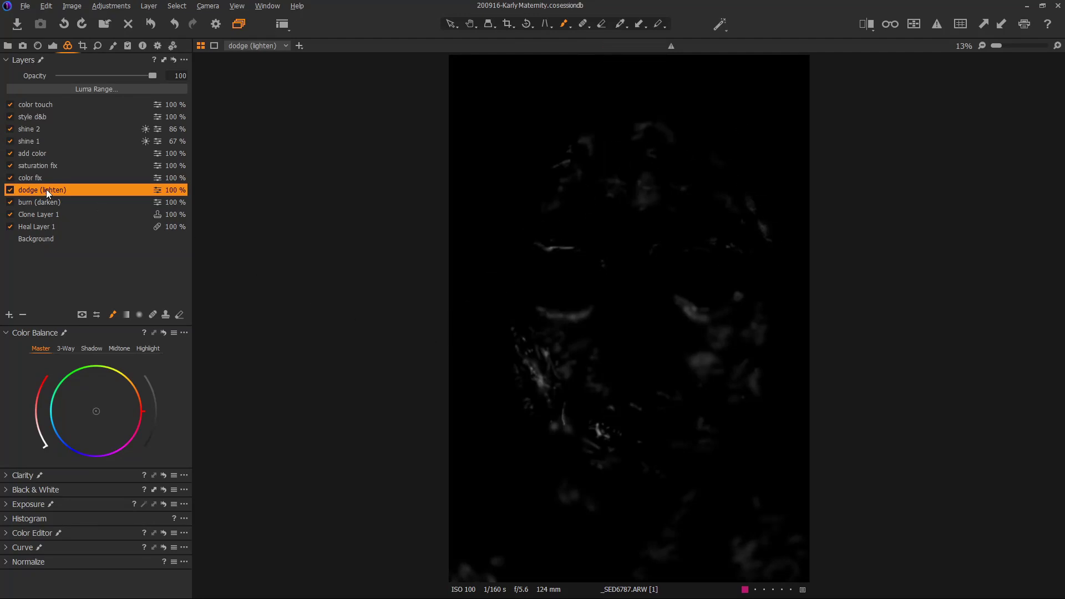
{"action": "key", "text": "m"}
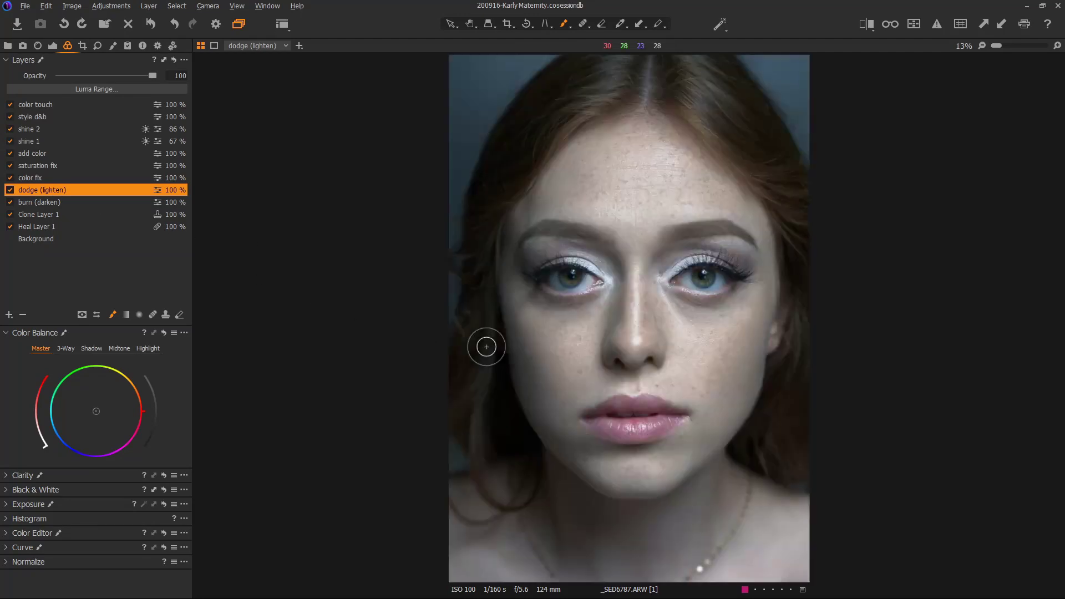
{"action": "left_click", "coordinate": [10, 190]}
{"action": "left_click", "coordinate": [11, 190]}
Copy the mask from the dodge (lighten) layer to the color touch layer.
{"action": "left_click", "coordinate": [108, 104]}
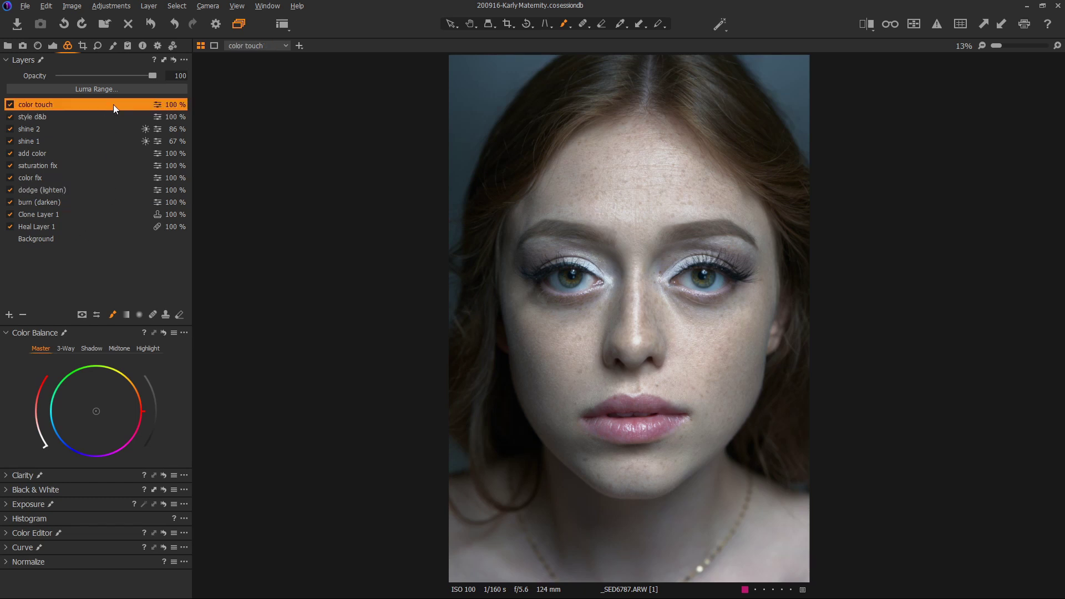
{"action": "right_click", "coordinate": [113, 105]}
{"action": "mouse_move", "coordinate": [200, 197]}
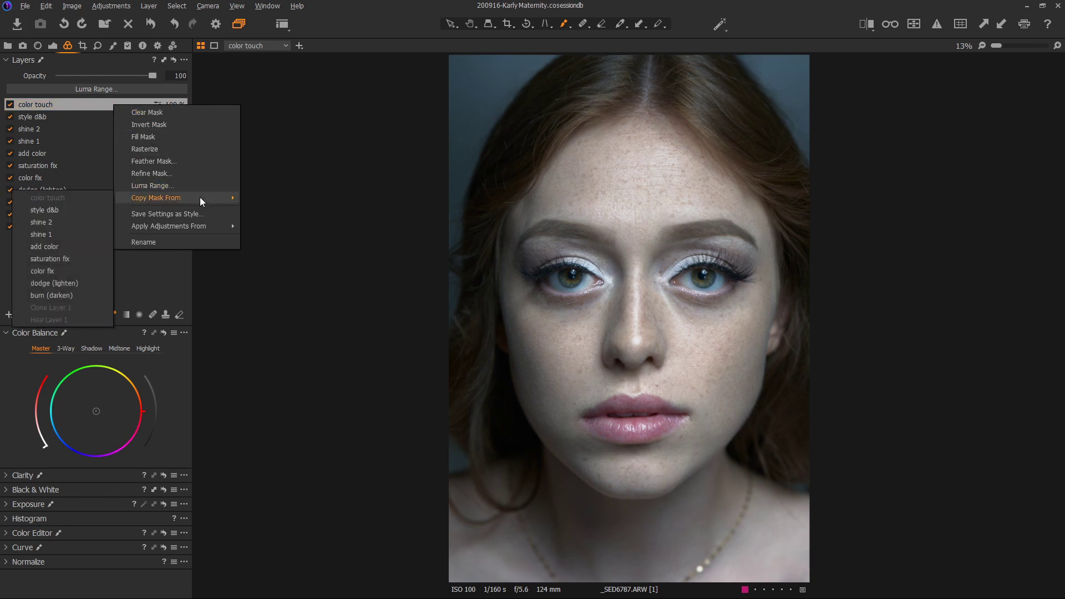
{"action": "left_click", "coordinate": [59, 284]}
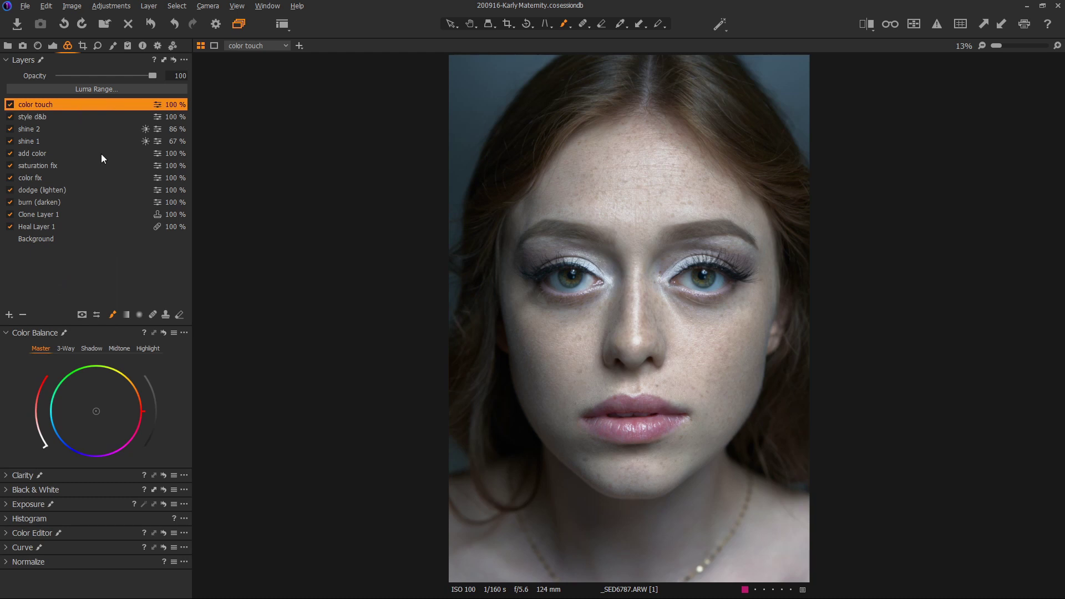
Recenter the master color wheel and delete the color touch layer.
{"action": "mouse_move", "coordinate": [103, 407]}
{"action": "left_mouse_down"}
{"action": "mouse_move", "coordinate": [124, 391]}
{"action": "mouse_move", "coordinate": [114, 416]}
{"action": "mouse_move", "coordinate": [135, 407]}
{"action": "mouse_move", "coordinate": [108, 388]}
{"action": "mouse_move", "coordinate": [78, 402]}
{"action": "mouse_move", "coordinate": [96, 411]}
{"action": "left_mouse_up"}
{"action": "key", "text": "Delete"}
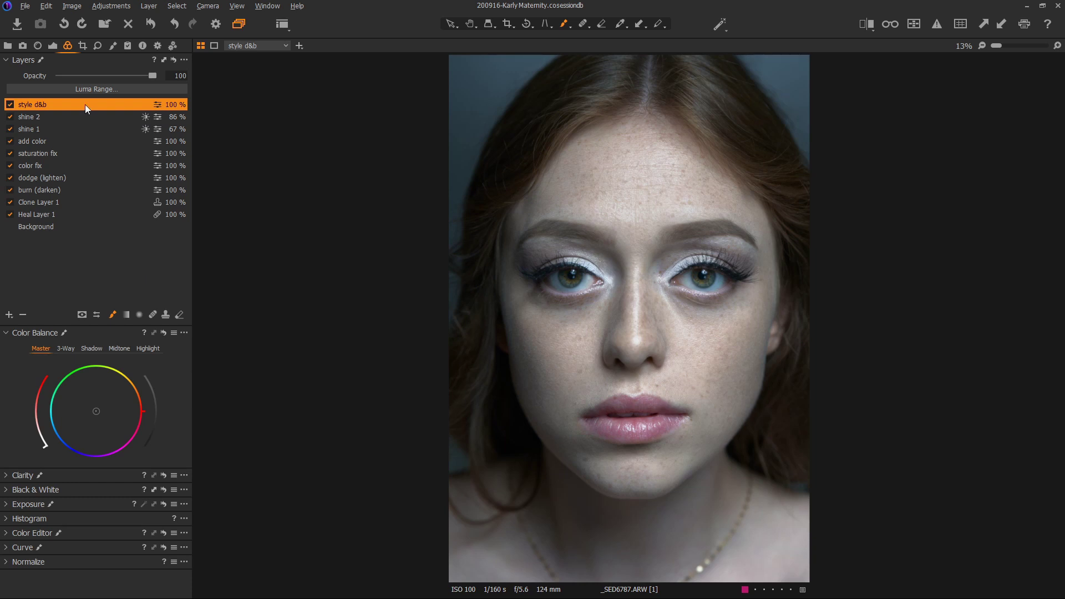
{"action": "left_click", "coordinate": [50, 226]}
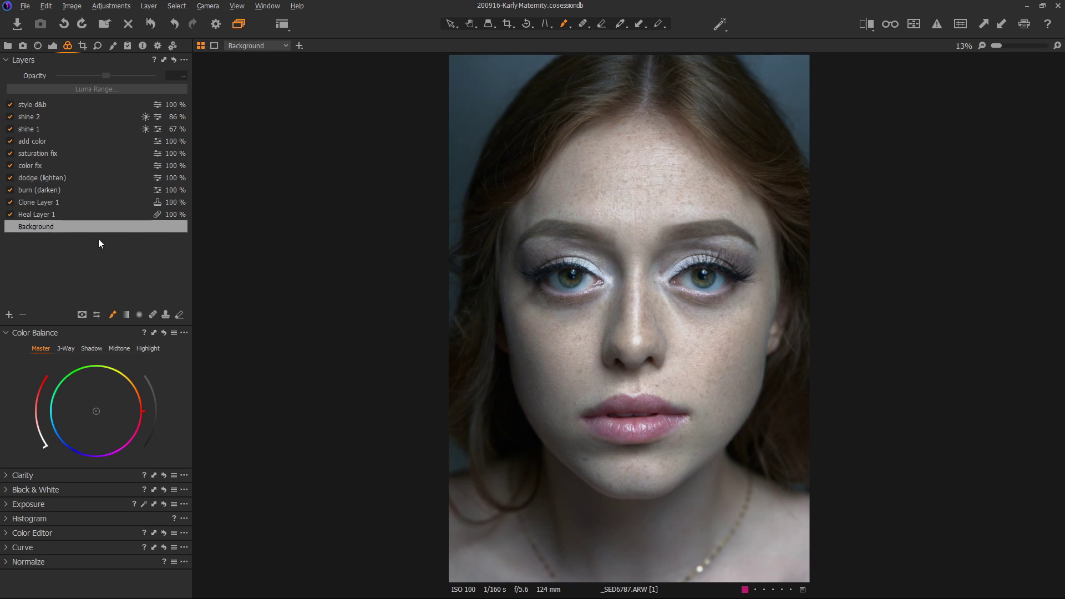
Add a filled adjustment layer above style d&b and name it color grade.
{"action": "left_click", "coordinate": [102, 99]}
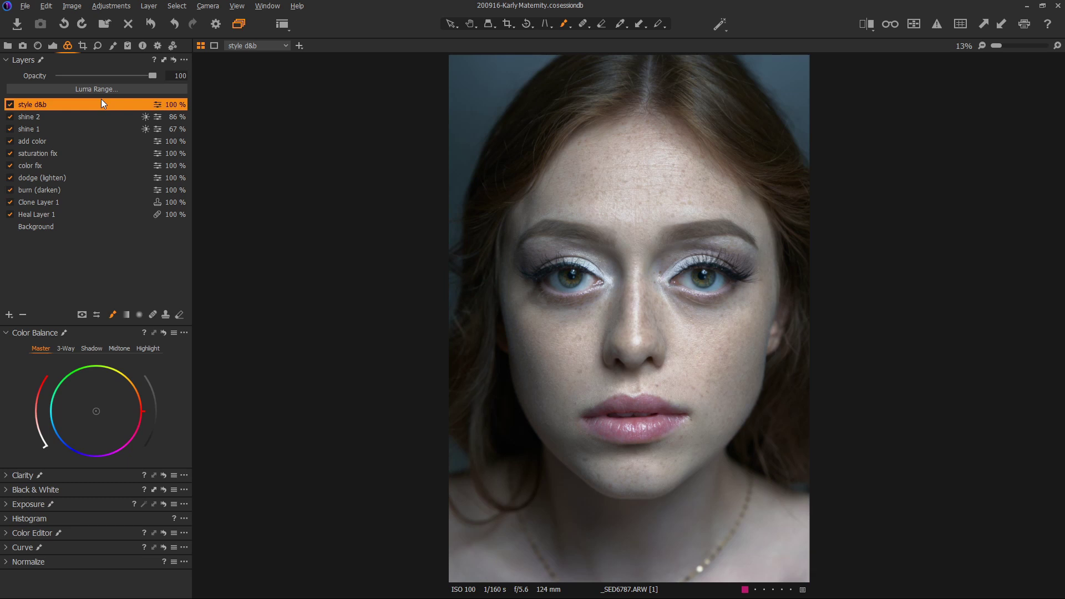
{"action": "left_click", "coordinate": [8, 314]}
{"action": "left_click", "coordinate": [25, 335]}
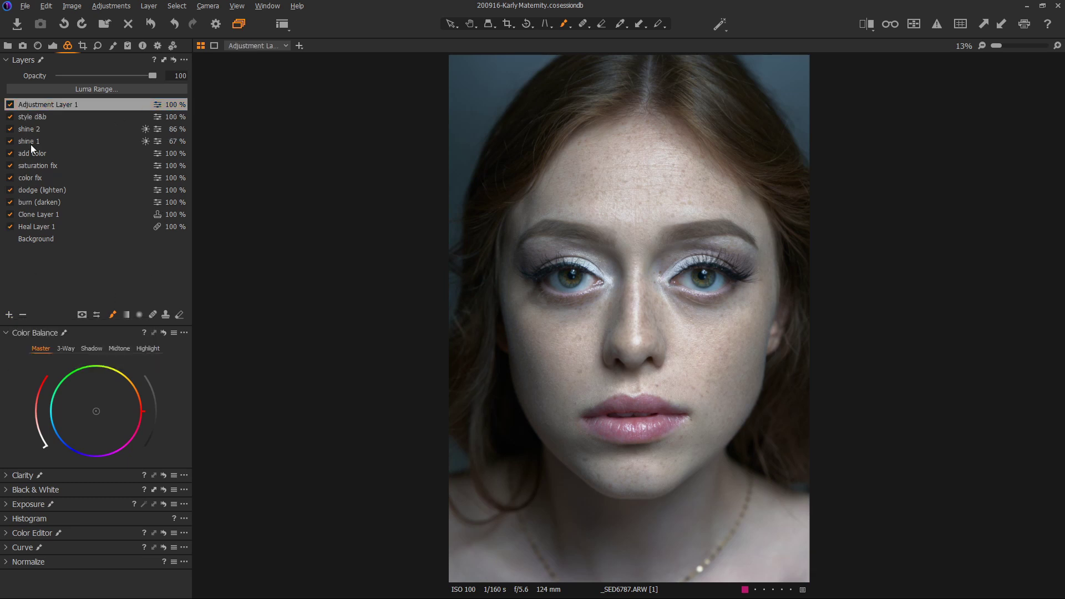
{"action": "double_click", "coordinate": [41, 105]}
{"action": "type", "text": "color grade"}
{"action": "key", "text": "Return"}
Try several shadow hues in the color grade layer's Color Balance and settle on a blue tint.
{"action": "left_click", "coordinate": [94, 348]}
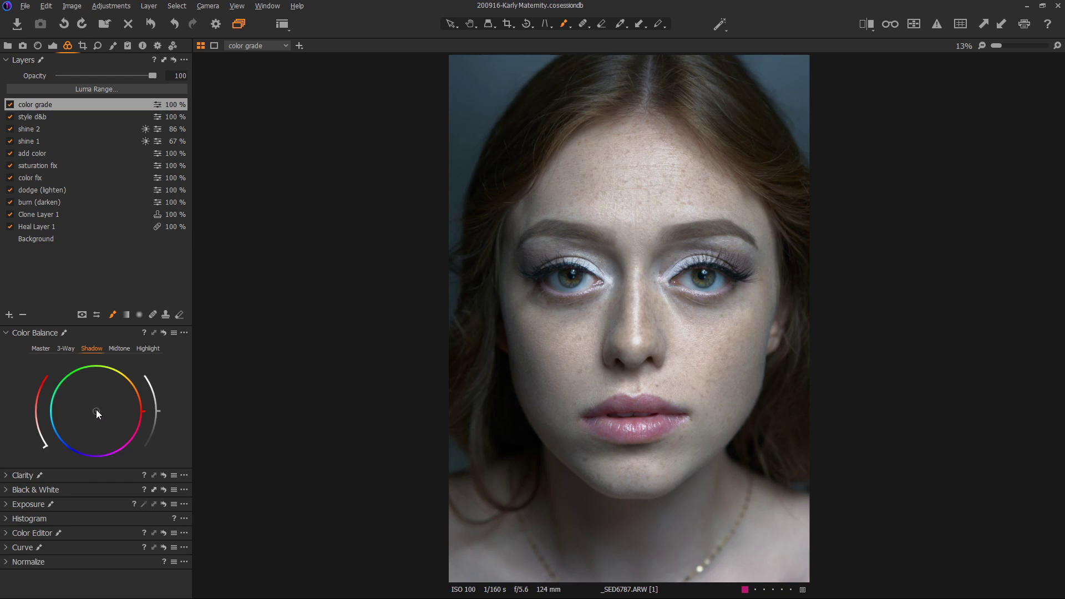
{"action": "left_click_drag", "start_coordinate": [94, 411], "coordinate": [123, 401]}
{"action": "left_click_drag", "start_coordinate": [123, 402], "coordinate": [85, 388]}
{"action": "left_click_drag", "start_coordinate": [70, 391], "coordinate": [93, 417]}
{"action": "mouse_move", "coordinate": [92, 415]}
{"action": "left_mouse_down"}
{"action": "mouse_move", "coordinate": [73, 425]}
{"action": "mouse_move", "coordinate": [90, 425]}
{"action": "mouse_move", "coordinate": [85, 410]}
{"action": "left_mouse_up"}
{"action": "mouse_move", "coordinate": [85, 410]}
{"action": "left_mouse_down"}
{"action": "mouse_move", "coordinate": [123, 402]}
{"action": "mouse_move", "coordinate": [75, 409]}
{"action": "mouse_move", "coordinate": [99, 419]}
{"action": "mouse_move", "coordinate": [97, 410]}
{"action": "left_mouse_up"}
{"action": "mouse_move", "coordinate": [96, 409]}
{"action": "left_mouse_down"}
{"action": "mouse_move", "coordinate": [87, 413]}
{"action": "mouse_move", "coordinate": [106, 420]}
{"action": "mouse_move", "coordinate": [88, 418]}
{"action": "left_mouse_up"}
Tint the midtones warm orange and fine-tune their saturation and lightness.
{"action": "left_click", "coordinate": [121, 348]}
{"action": "left_click_drag", "start_coordinate": [97, 413], "coordinate": [110, 410]}
{"action": "left_click_drag", "start_coordinate": [110, 411], "coordinate": [171, 367]}
{"action": "left_click_drag", "start_coordinate": [44, 379], "coordinate": [45, 421]}
{"action": "mouse_move", "coordinate": [161, 410]}
{"action": "left_mouse_down"}
{"action": "mouse_move", "coordinate": [167, 398]}
{"action": "mouse_move", "coordinate": [161, 421]}
{"action": "left_mouse_up"}
{"action": "left_click_drag", "start_coordinate": [35, 422], "coordinate": [41, 425]}
Try a warm orange tint in the highlights and reset it.
{"action": "left_click", "coordinate": [146, 349]}
{"action": "mouse_move", "coordinate": [98, 409]}
{"action": "left_mouse_down"}
{"action": "mouse_move", "coordinate": [115, 397]}
{"action": "mouse_move", "coordinate": [99, 391]}
{"action": "mouse_move", "coordinate": [81, 403]}
{"action": "mouse_move", "coordinate": [97, 428]}
{"action": "mouse_move", "coordinate": [116, 402]}
{"action": "left_mouse_up"}
{"action": "double_click", "coordinate": [112, 404]}
Turn on the exposure warning and shift the master color balance toward warm orange.
{"action": "left_click", "coordinate": [44, 348]}
{"action": "left_click", "coordinate": [937, 25]}
{"action": "mouse_move", "coordinate": [98, 408]}
{"action": "left_mouse_down"}
{"action": "mouse_move", "coordinate": [144, 398]}
{"action": "mouse_move", "coordinate": [111, 393]}
{"action": "mouse_move", "coordinate": [116, 403]}
{"action": "left_mouse_up"}
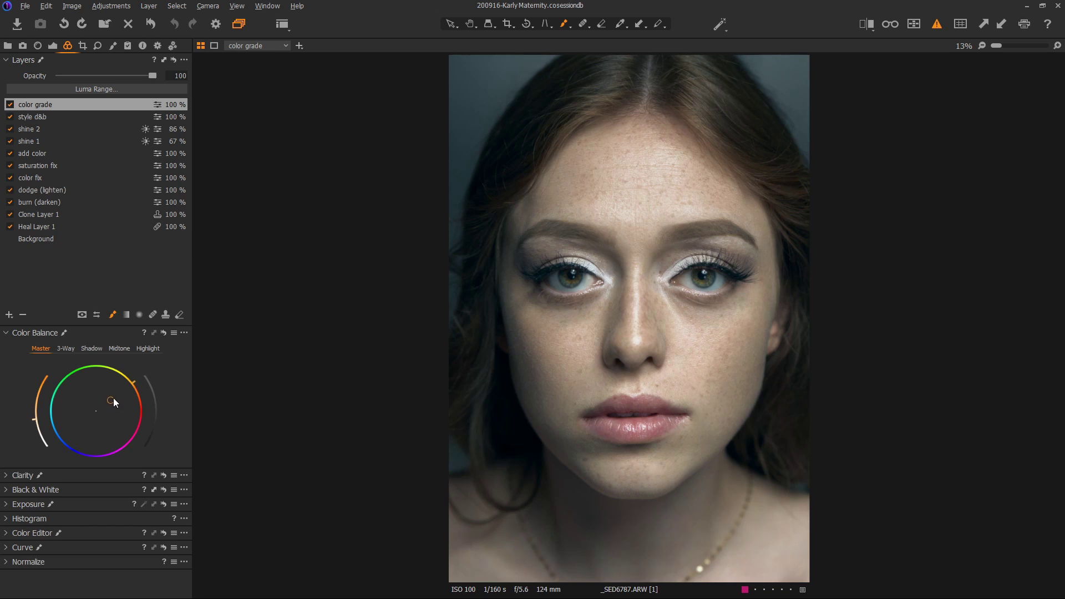
{"action": "left_click_drag", "start_coordinate": [115, 394], "coordinate": [113, 405]}
Strengthen the blue tint in the shadows and reduce the saturation of the warm midtone tint.
{"action": "left_click", "coordinate": [93, 349]}
{"action": "mouse_move", "coordinate": [87, 414]}
{"action": "left_mouse_down"}
{"action": "mouse_move", "coordinate": [80, 411]}
{"action": "mouse_move", "coordinate": [106, 417]}
{"action": "mouse_move", "coordinate": [89, 415]}
{"action": "left_mouse_up"}
{"action": "mouse_move", "coordinate": [36, 431]}
{"action": "left_mouse_down"}
{"action": "mouse_move", "coordinate": [35, 410]}
{"action": "mouse_move", "coordinate": [50, 436]}
{"action": "mouse_move", "coordinate": [44, 424]}
{"action": "left_mouse_up"}
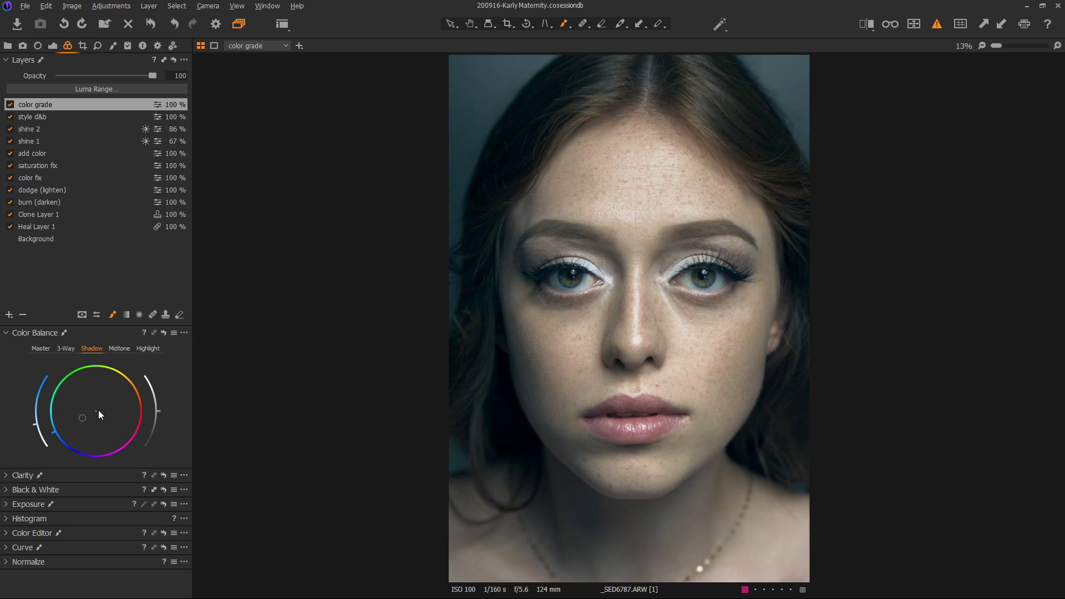
{"action": "mouse_move", "coordinate": [38, 421]}
{"action": "left_mouse_down"}
{"action": "mouse_move", "coordinate": [38, 401]}
{"action": "mouse_move", "coordinate": [50, 430]}
{"action": "mouse_move", "coordinate": [44, 414]}
{"action": "left_mouse_up"}
{"action": "left_click", "coordinate": [123, 348]}
{"action": "left_click_drag", "start_coordinate": [35, 428], "coordinate": [43, 437]}
Compare the portrait before and after by moving the split-view divider to the photo's edge.
{"action": "key", "text": "y"}
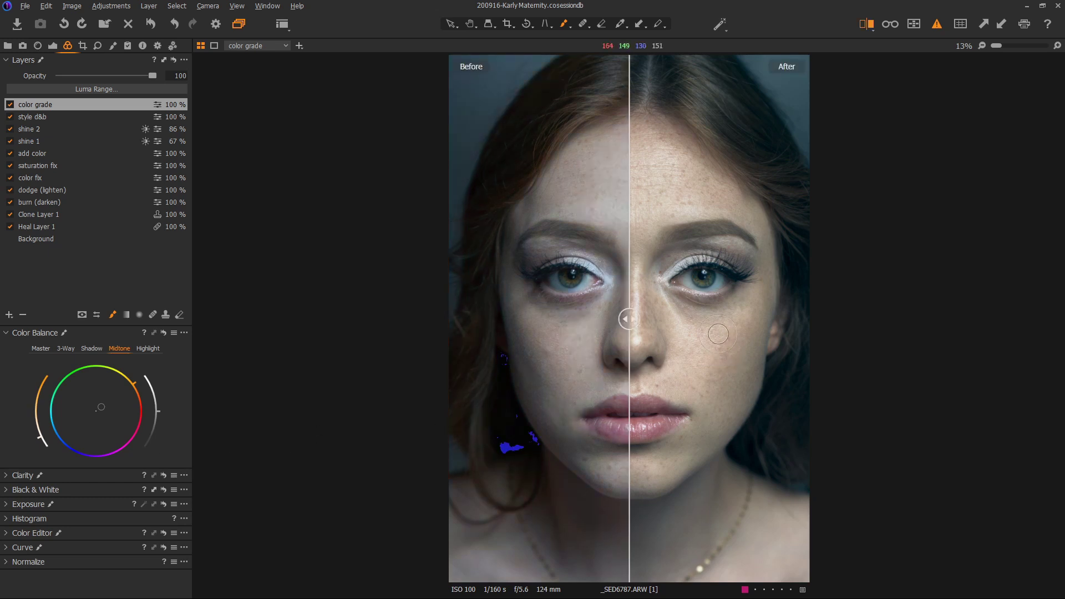
{"action": "left_click_drag", "start_coordinate": [630, 317], "coordinate": [455, 320]}
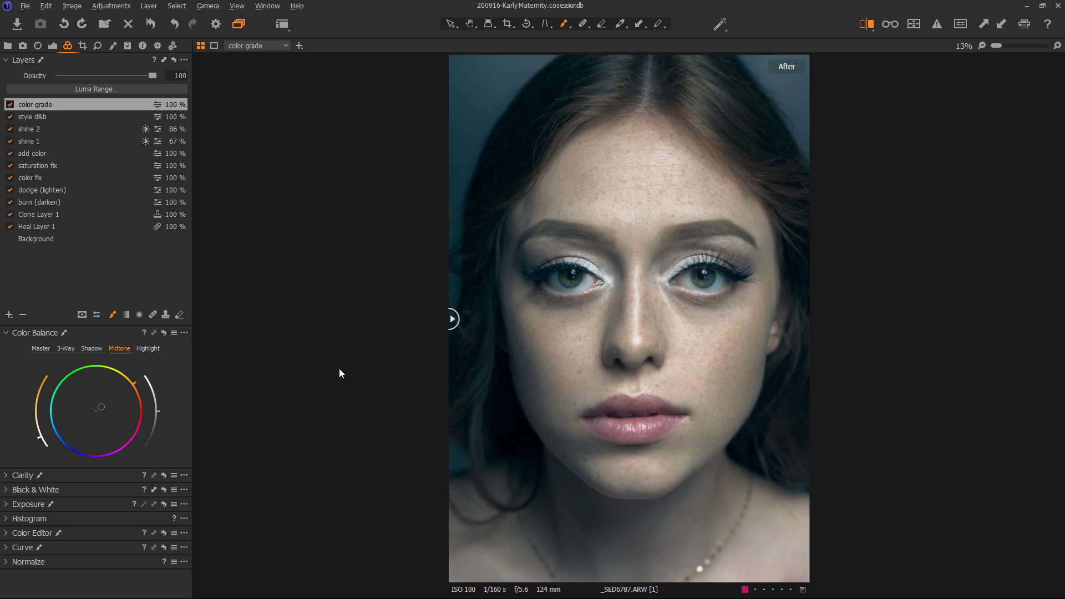
{"action": "key", "text": "y"}
Set the color grade layer's exposure to -0.22 and its contrast to 2.
{"action": "key", "text": "ctrl+3"}
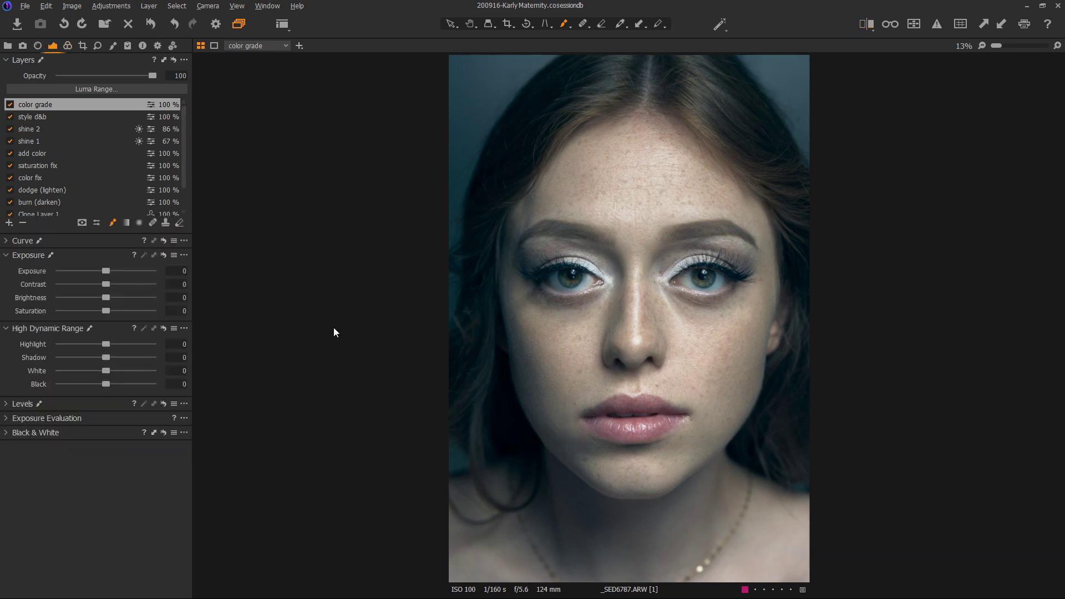
{"action": "left_click", "coordinate": [103, 271]}
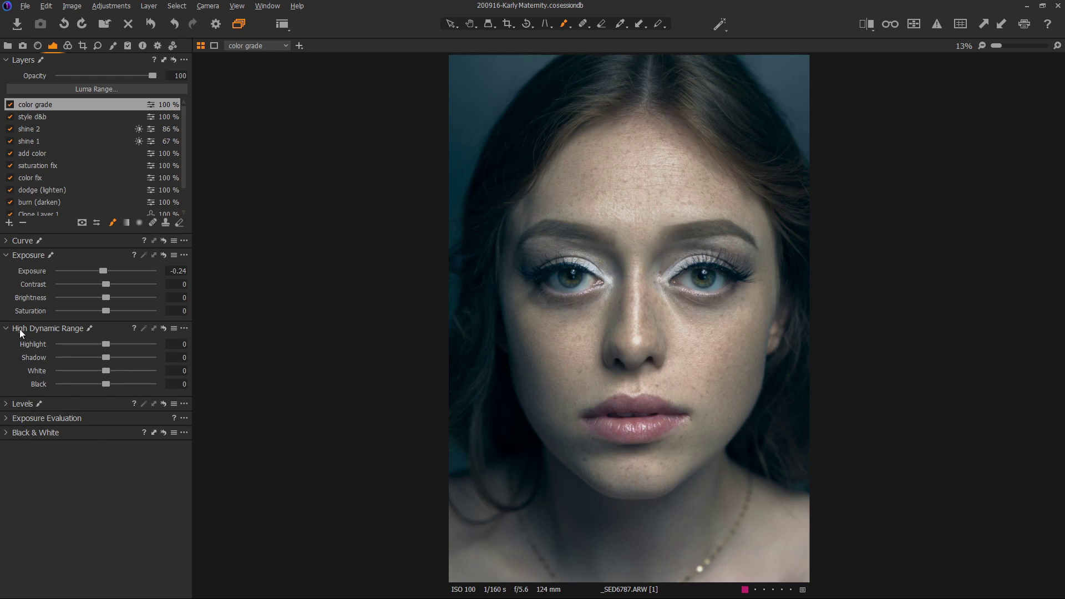
{"action": "left_click", "coordinate": [10, 242]}
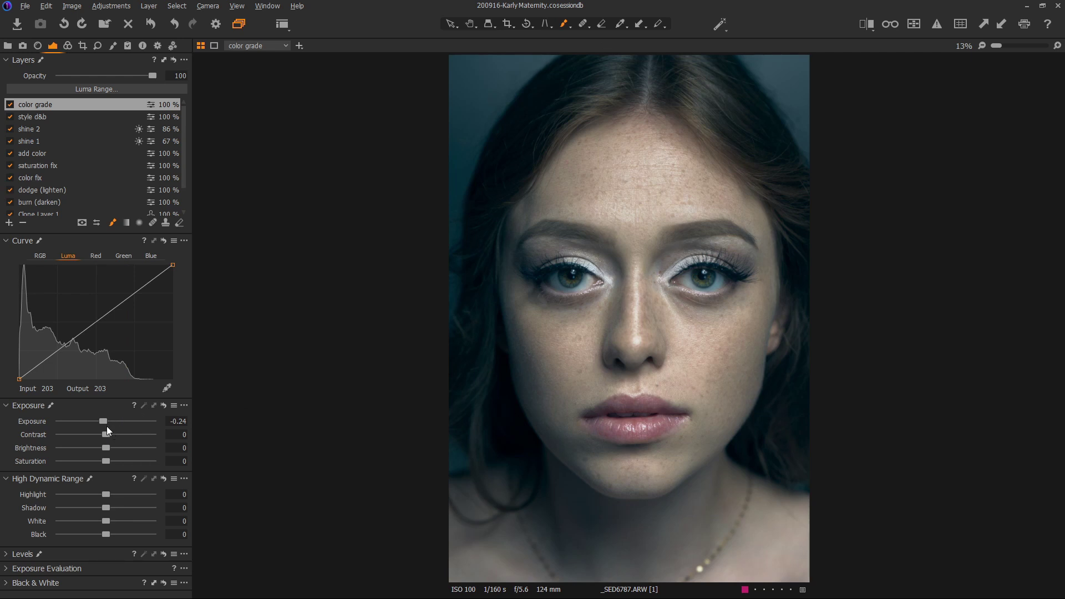
{"action": "left_click_drag", "start_coordinate": [104, 421], "coordinate": [104, 421]}
{"action": "mouse_move", "coordinate": [107, 436]}
{"action": "left_mouse_down"}
{"action": "mouse_move", "coordinate": [79, 433]}
{"action": "mouse_move", "coordinate": [117, 438]}
{"action": "left_mouse_up"}
Try bending the color grade layer's luma curve, and set its brightness to -3.
{"action": "left_click_drag", "start_coordinate": [99, 320], "coordinate": [194, 453]}
{"action": "left_click_drag", "start_coordinate": [96, 322], "coordinate": [191, 414]}
{"action": "left_click_drag", "start_coordinate": [106, 447], "coordinate": [104, 449]}
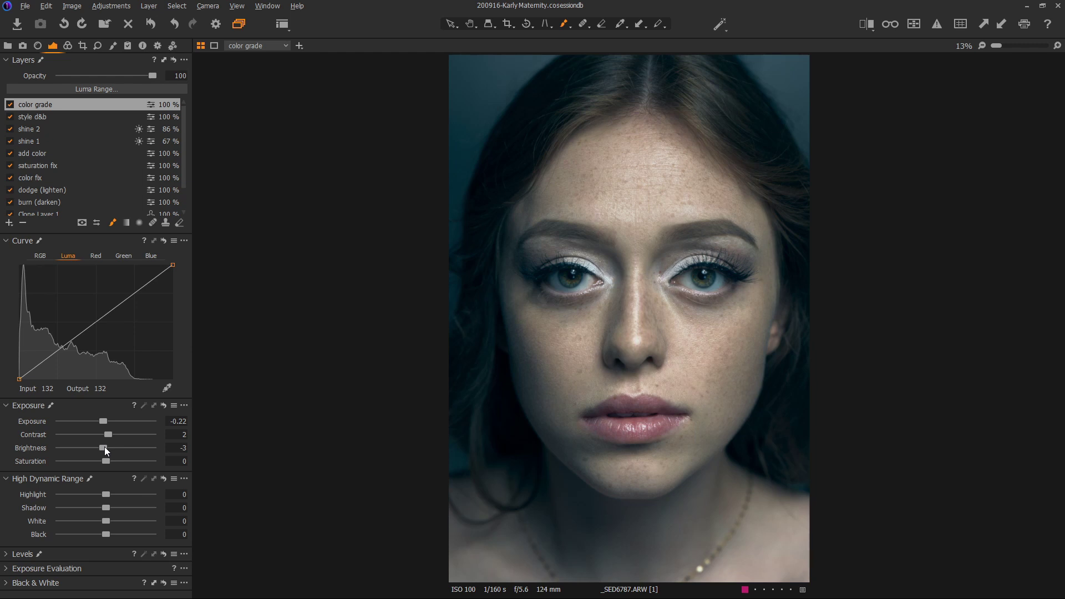
Set the color grade layer's brightness to -2 and its highlights to 26.
{"action": "left_click_drag", "start_coordinate": [104, 447], "coordinate": [106, 447]}
{"action": "mouse_move", "coordinate": [106, 493]}
{"action": "left_mouse_down"}
{"action": "mouse_move", "coordinate": [91, 492]}
{"action": "mouse_move", "coordinate": [118, 493]}
{"action": "mouse_move", "coordinate": [91, 493]}
{"action": "mouse_move", "coordinate": [105, 493]}
{"action": "left_mouse_up"}
{"action": "left_click_drag", "start_coordinate": [106, 493], "coordinate": [119, 495]}
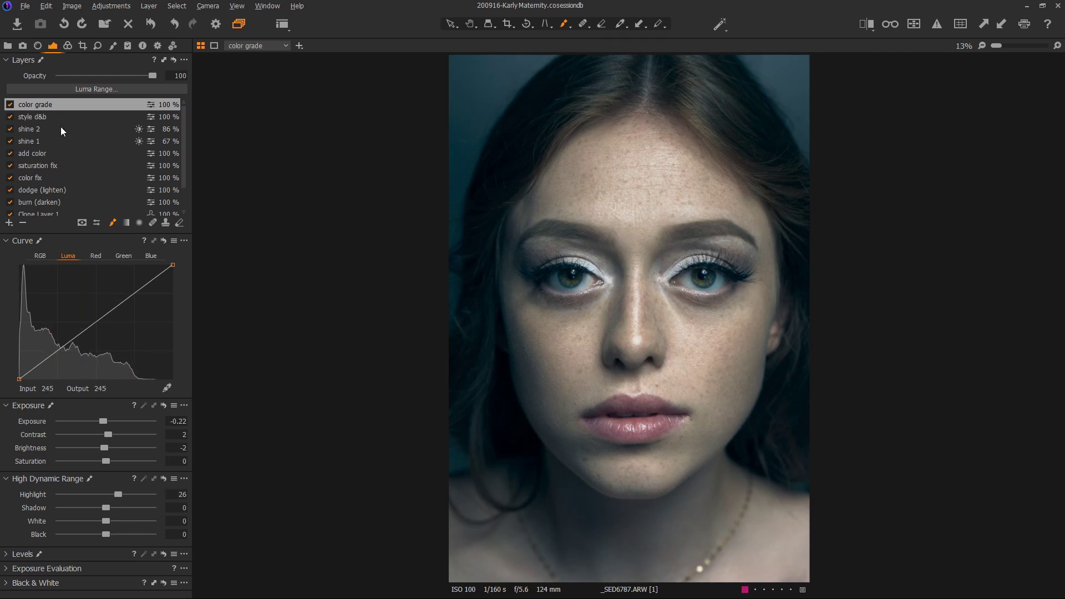
Check the portrait with both shine layers hidden, then set the color grade layer's highlights to 10 and keep its shadows at 0.
{"action": "left_click", "coordinate": [11, 141]}
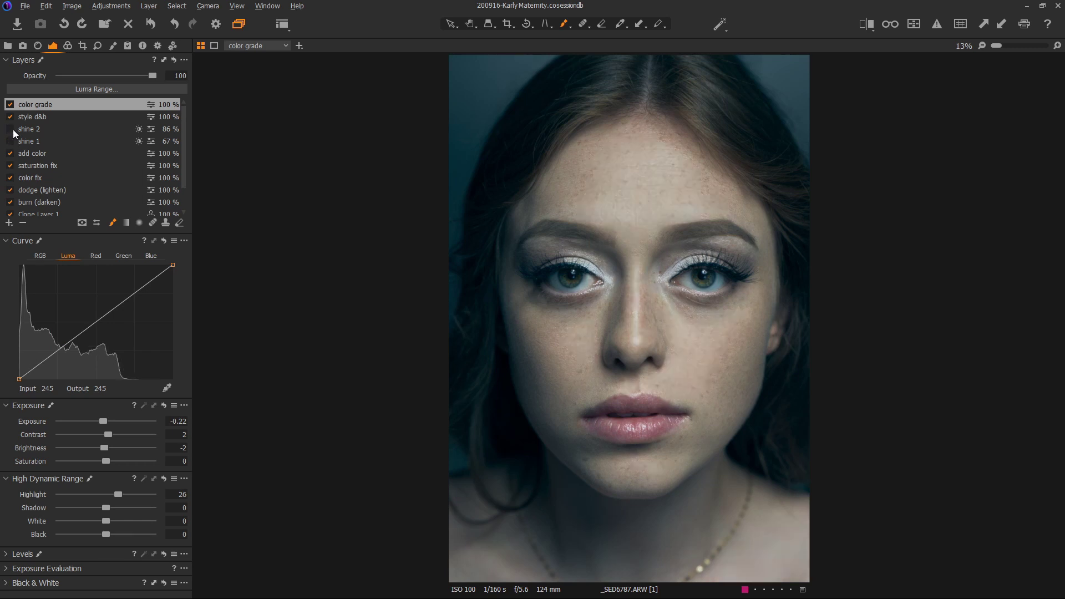
{"action": "left_click", "coordinate": [11, 141]}
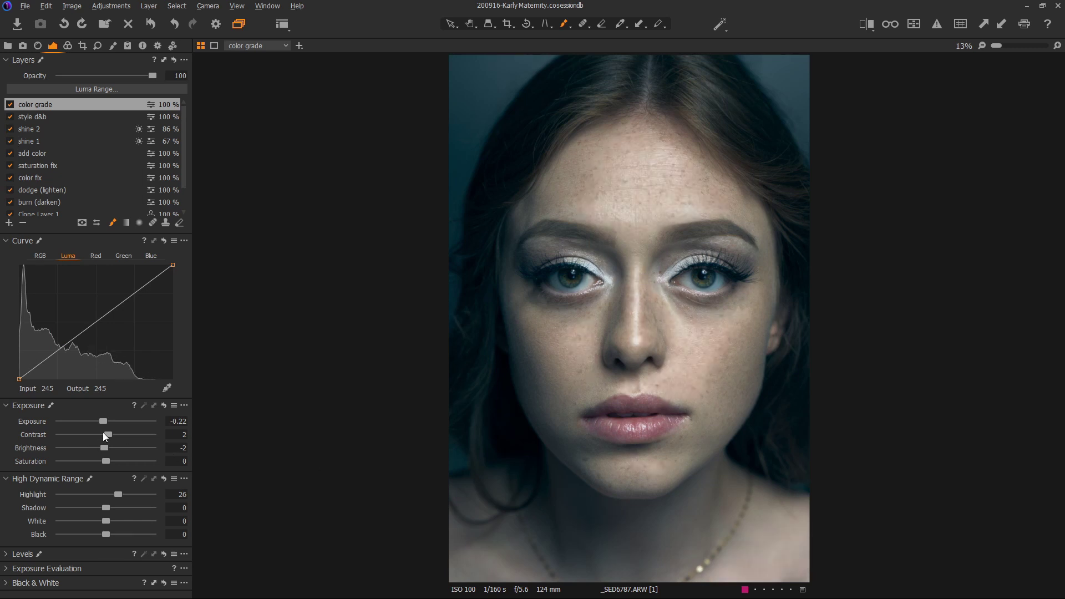
{"action": "left_click_drag", "start_coordinate": [120, 492], "coordinate": [118, 492]}
{"action": "left_click_drag", "start_coordinate": [117, 494], "coordinate": [112, 506]}
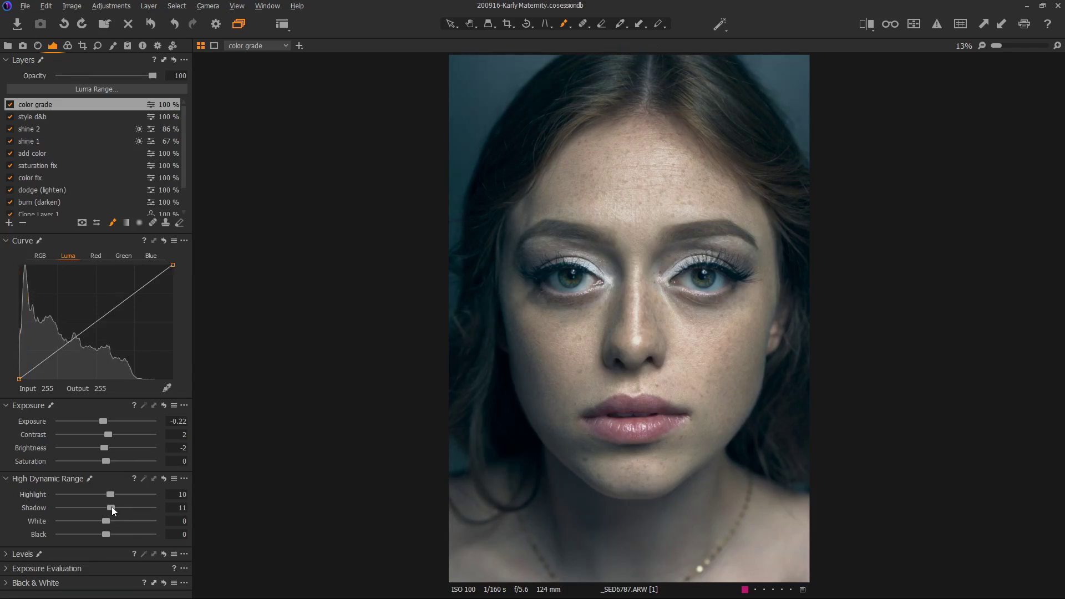
{"action": "double_click", "coordinate": [115, 506]}
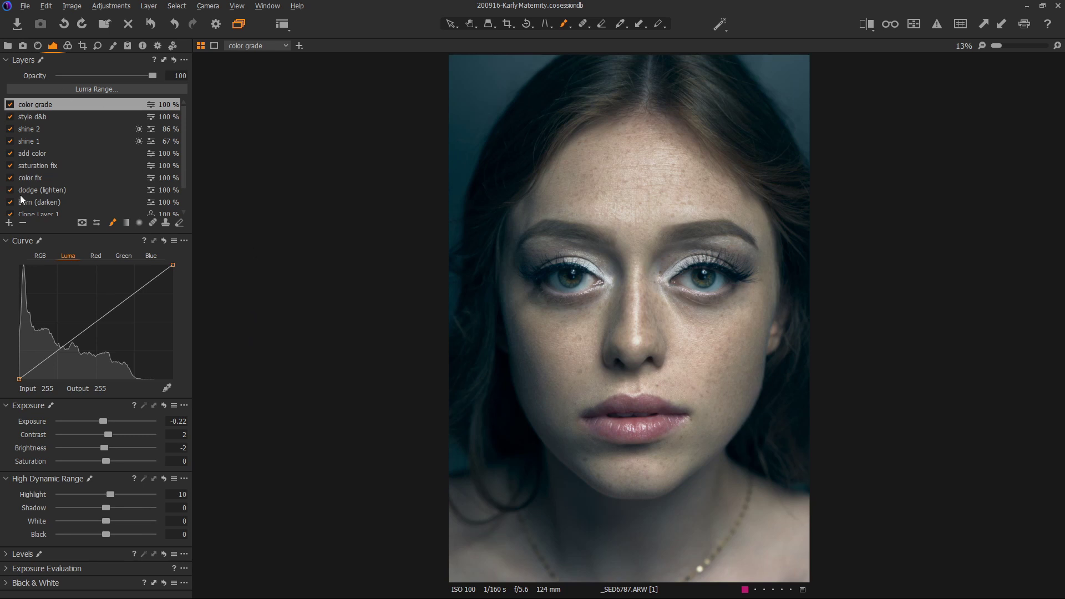
Add a new adjustment layer above the color grade layer and name it clarity.
{"action": "left_click", "coordinate": [9, 222]}
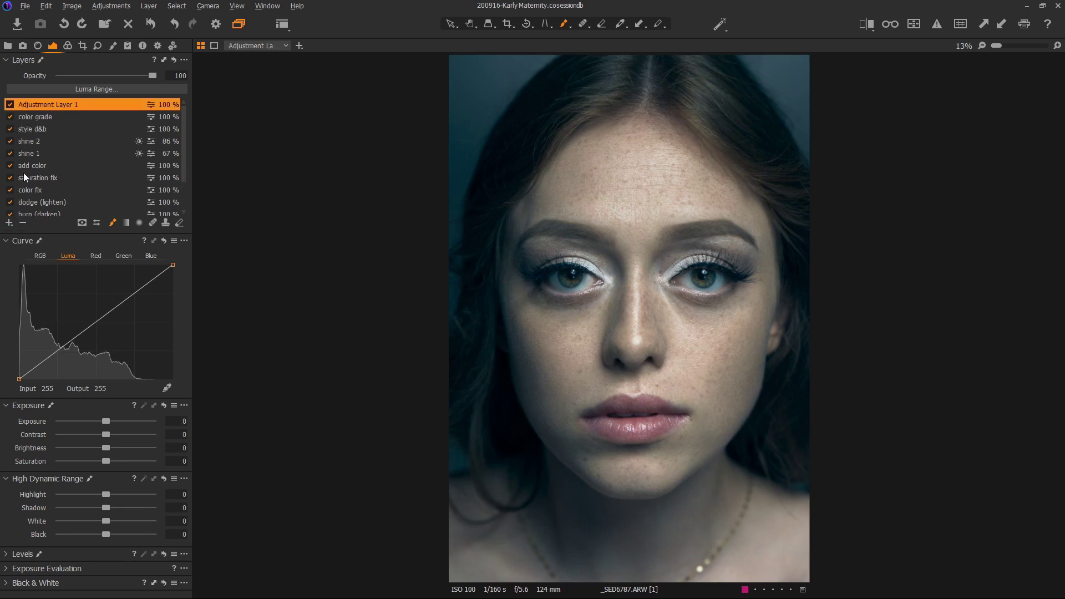
{"action": "double_click", "coordinate": [44, 104]}
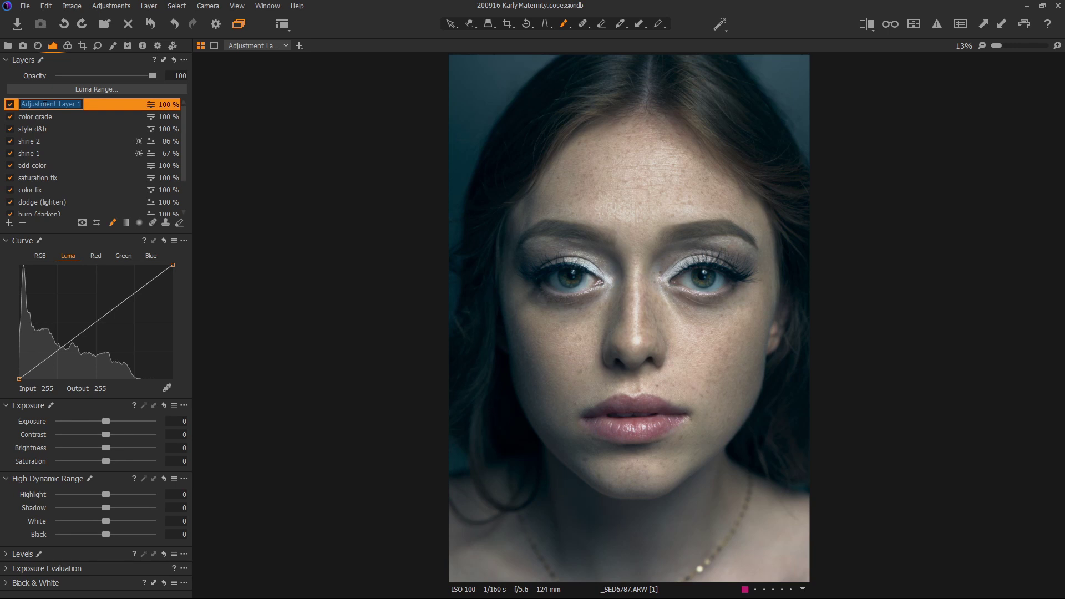
{"action": "type", "text": "clarity"}
{"action": "key", "text": "Return"}
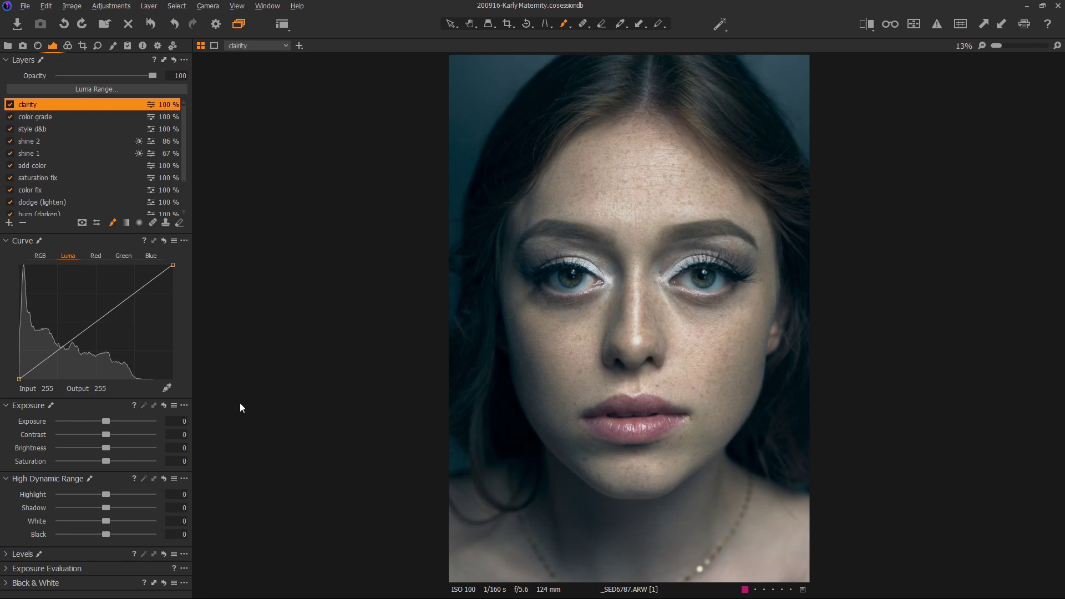
Mask the hair on the clarity layer with the brush and eraser, checking the coverage with the mask overlay.
{"action": "left_click", "coordinate": [68, 46]}
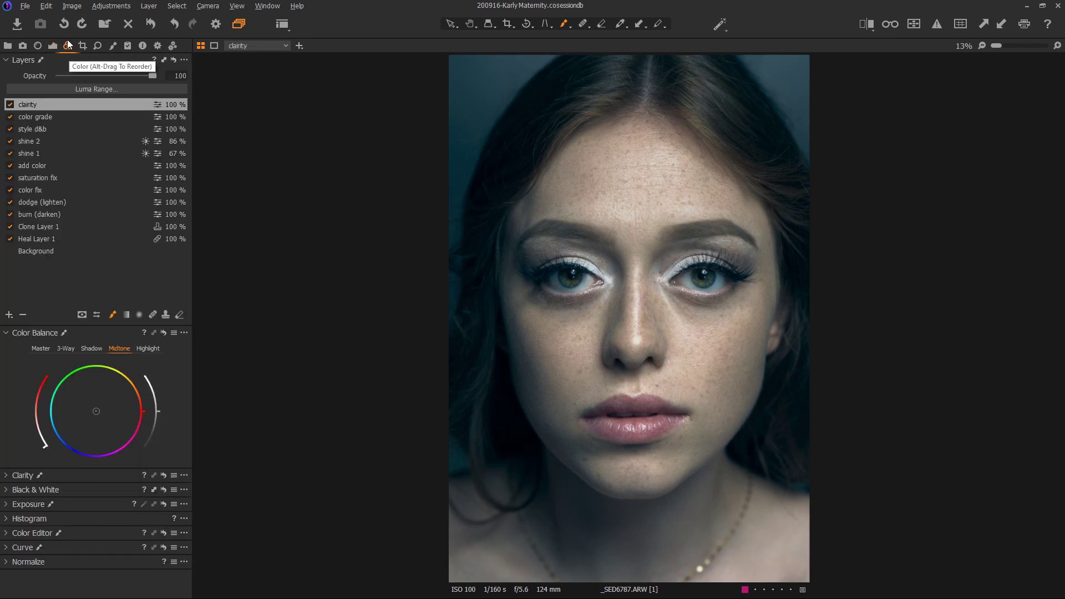
{"action": "left_click", "coordinate": [16, 476]}
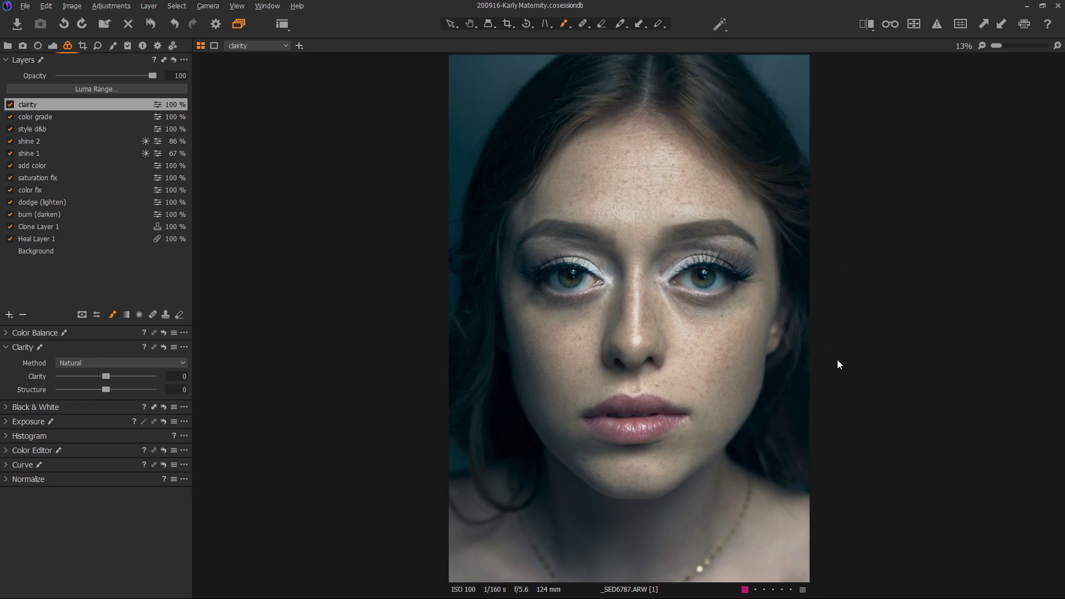
{"action": "key", "text": "m"}
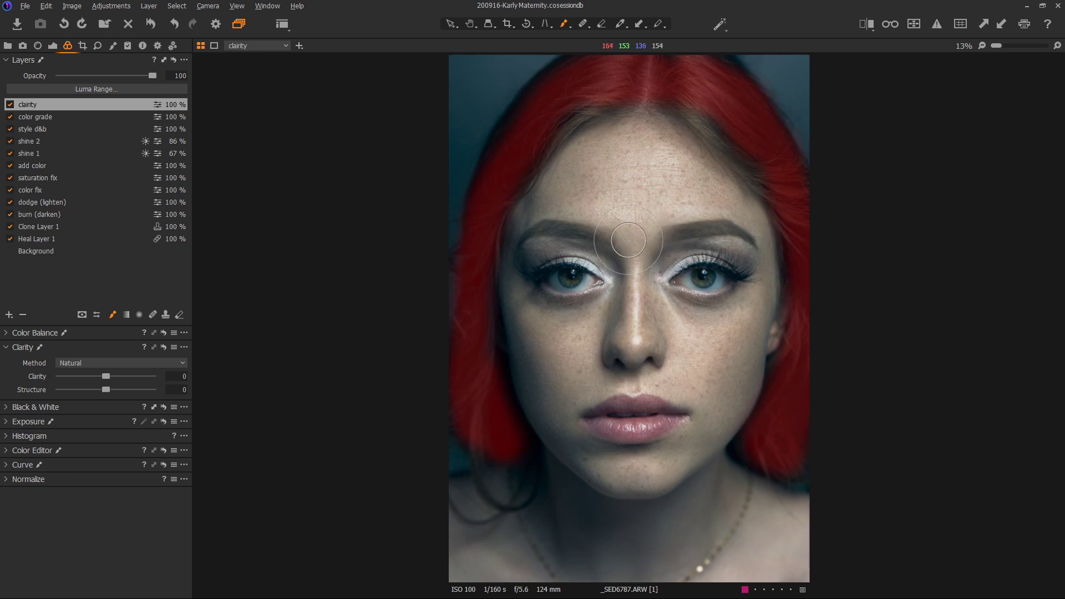
{"action": "key", "text": "e"}
{"action": "key", "text": "b"}
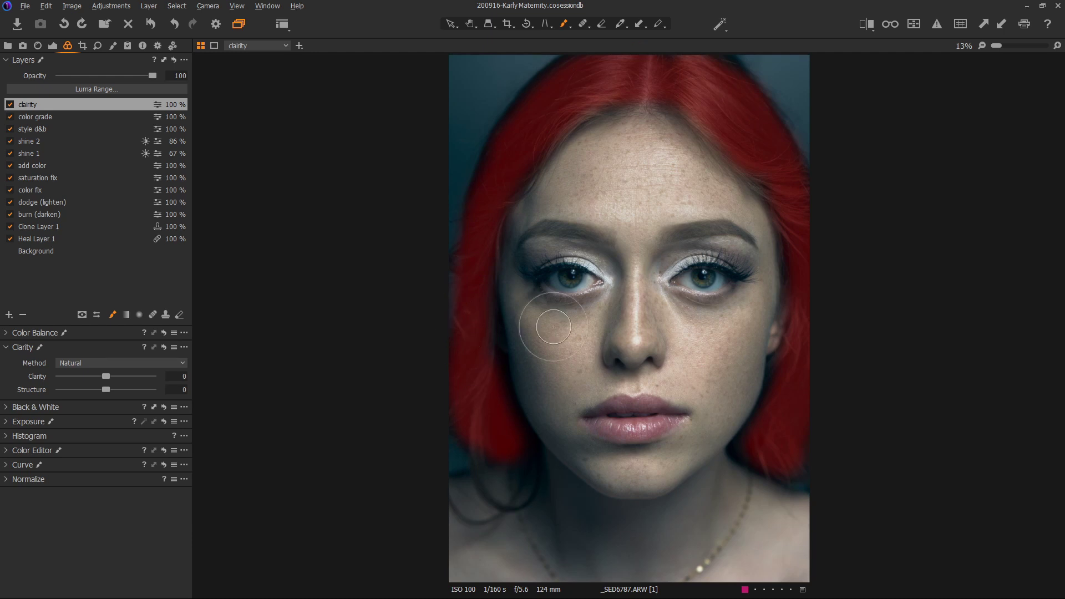
{"action": "key", "text": "e"}
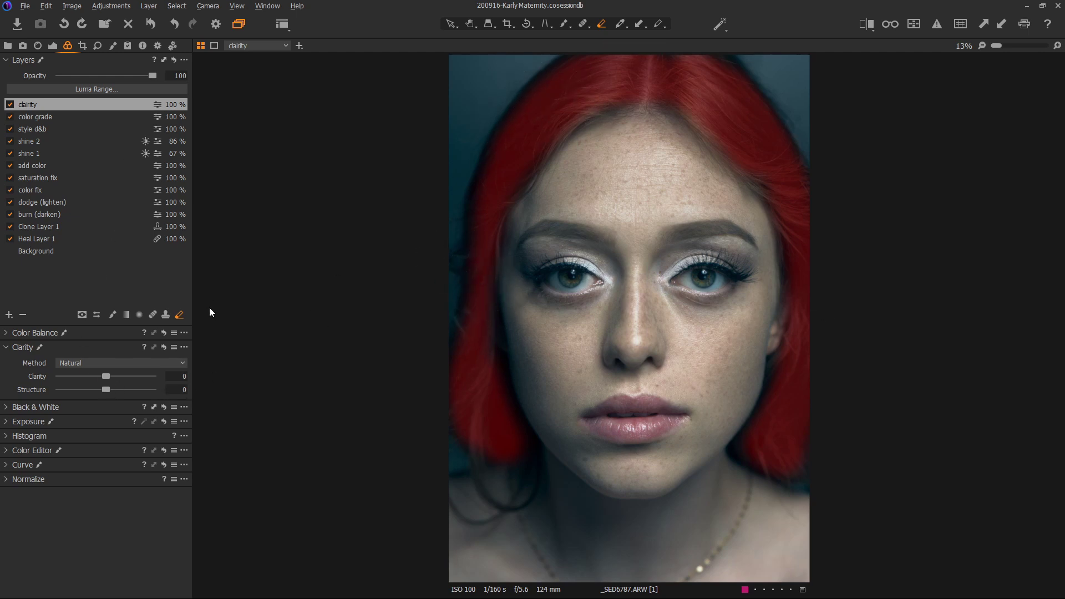
{"action": "key", "text": "m"}
Set the clarity layer's clarity method to Punch and its clarity amount to 76.
{"action": "left_click", "coordinate": [117, 363]}
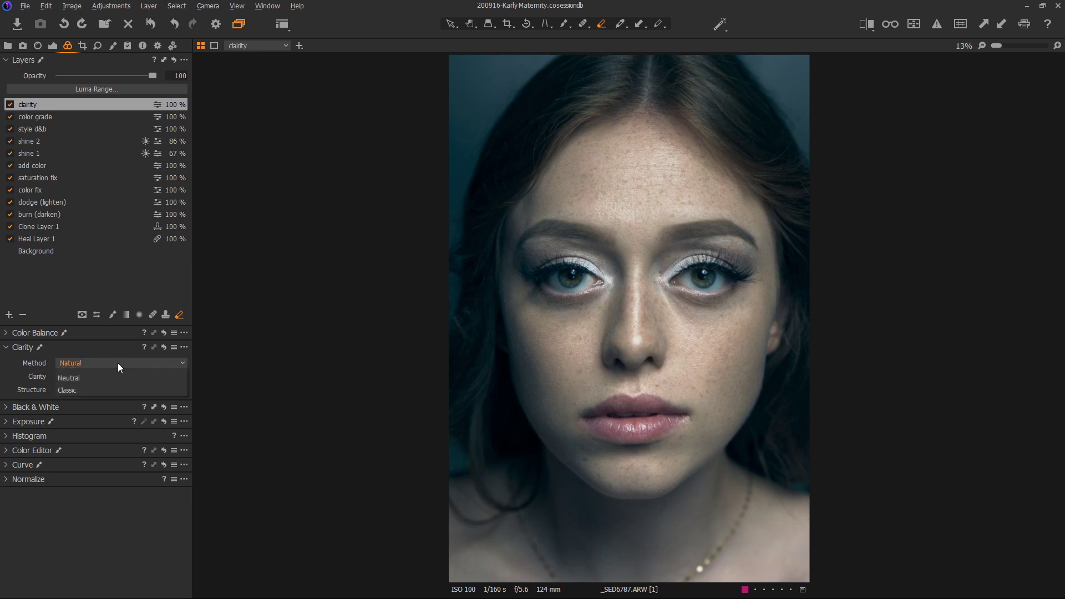
{"action": "left_click", "coordinate": [111, 387]}
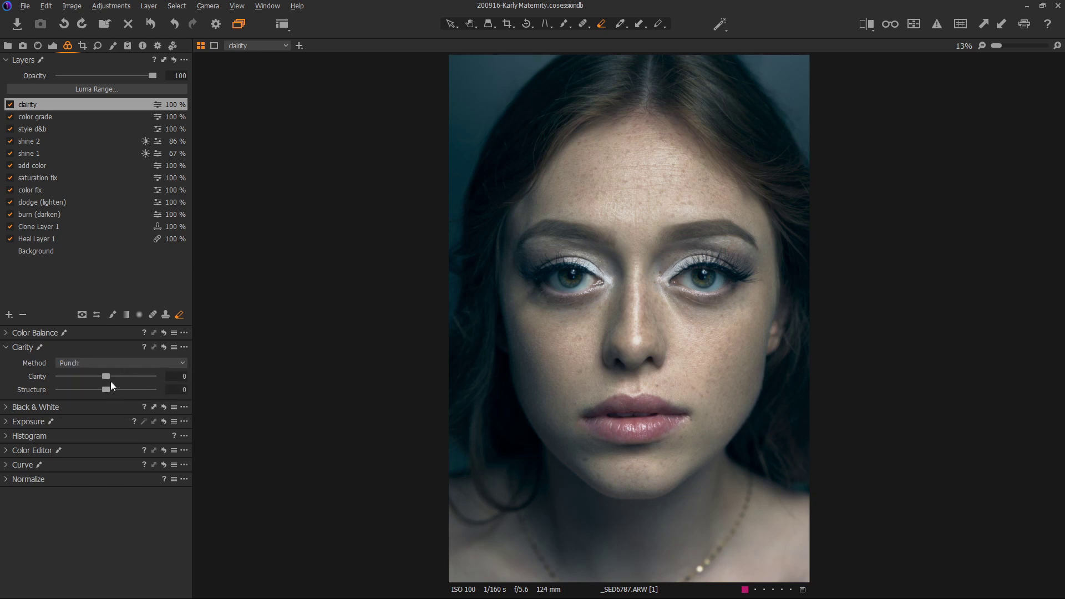
{"action": "left_click_drag", "start_coordinate": [105, 376], "coordinate": [140, 374]}
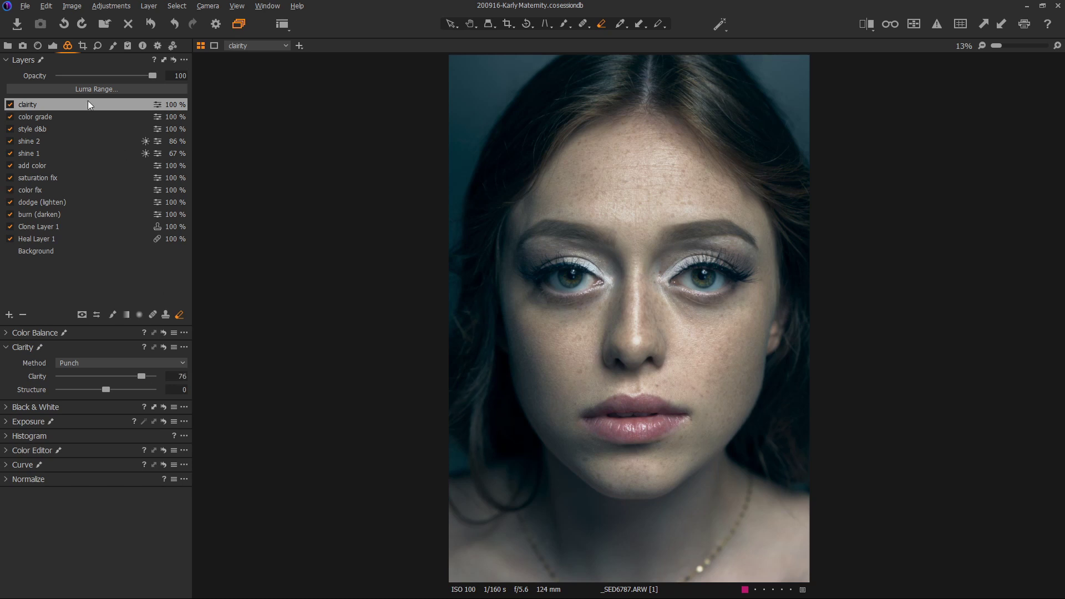
Try a warm midtone tint on the clarity layer, reset it, and apply a slight orange tint with the master color balance.
{"action": "left_click", "coordinate": [6, 334]}
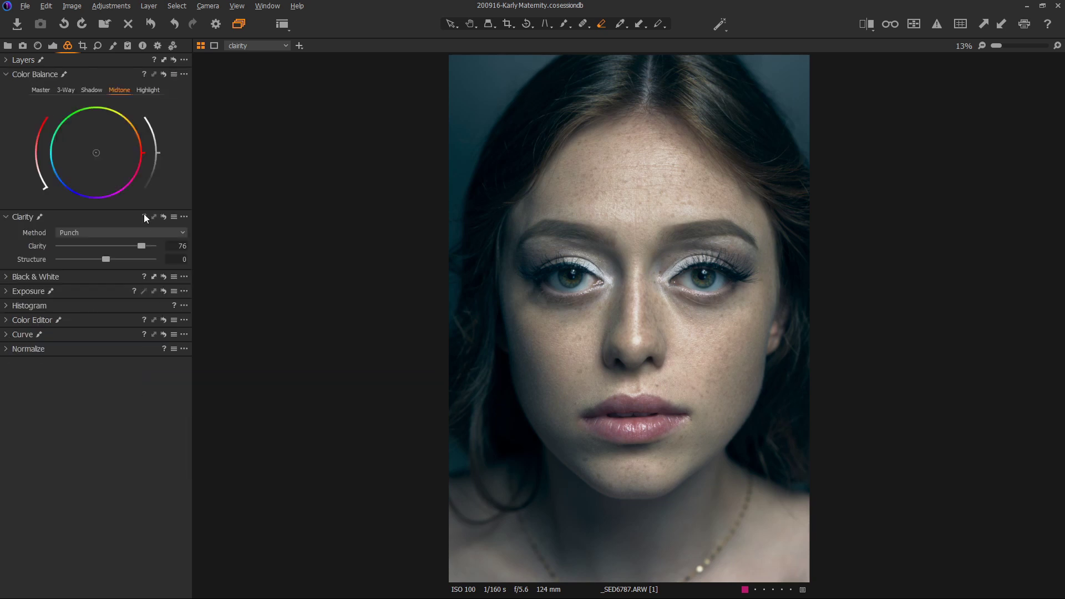
{"action": "left_click_drag", "start_coordinate": [96, 151], "coordinate": [102, 150]}
{"action": "mouse_move", "coordinate": [116, 148]}
{"action": "left_mouse_down"}
{"action": "mouse_move", "coordinate": [82, 145]}
{"action": "mouse_move", "coordinate": [78, 159]}
{"action": "mouse_move", "coordinate": [104, 160]}
{"action": "left_mouse_up"}
{"action": "double_click", "coordinate": [114, 148]}
{"action": "left_click", "coordinate": [53, 90]}
{"action": "left_click_drag", "start_coordinate": [98, 151], "coordinate": [112, 148]}
Compare the hair with and without the clarity layer by toggling its visibility.
{"action": "left_click", "coordinate": [8, 61]}
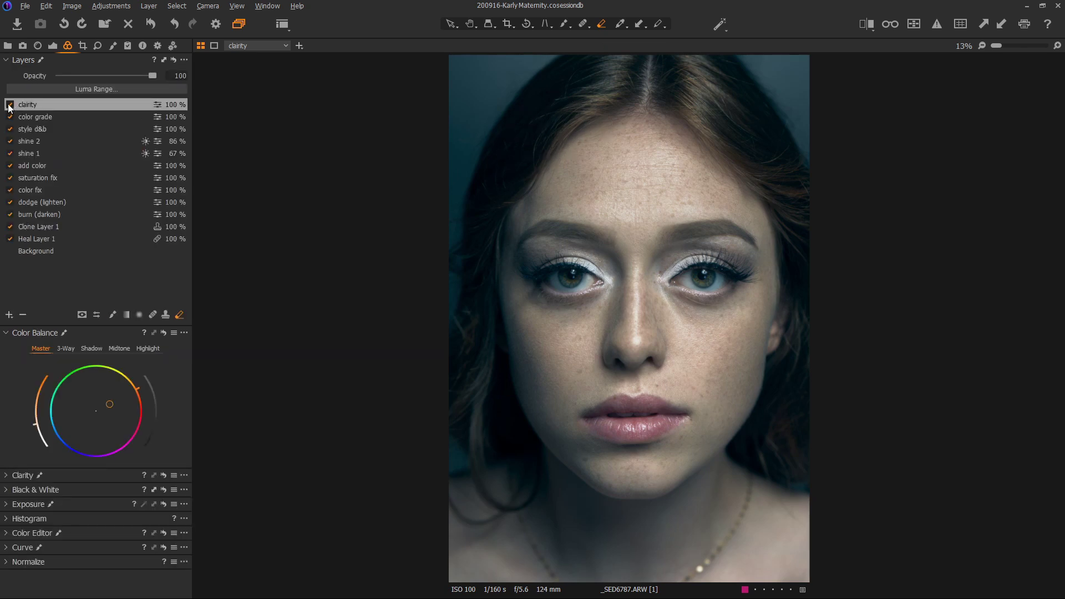
{"action": "left_click", "coordinate": [9, 104]}
{"action": "left_click", "coordinate": [9, 105]}
{"action": "left_click", "coordinate": [10, 105]}
{"action": "left_click", "coordinate": [10, 105]}
Reduce the clarity layer's clarity amount, and try raising its structure before resetting it.
{"action": "left_click", "coordinate": [22, 476]}
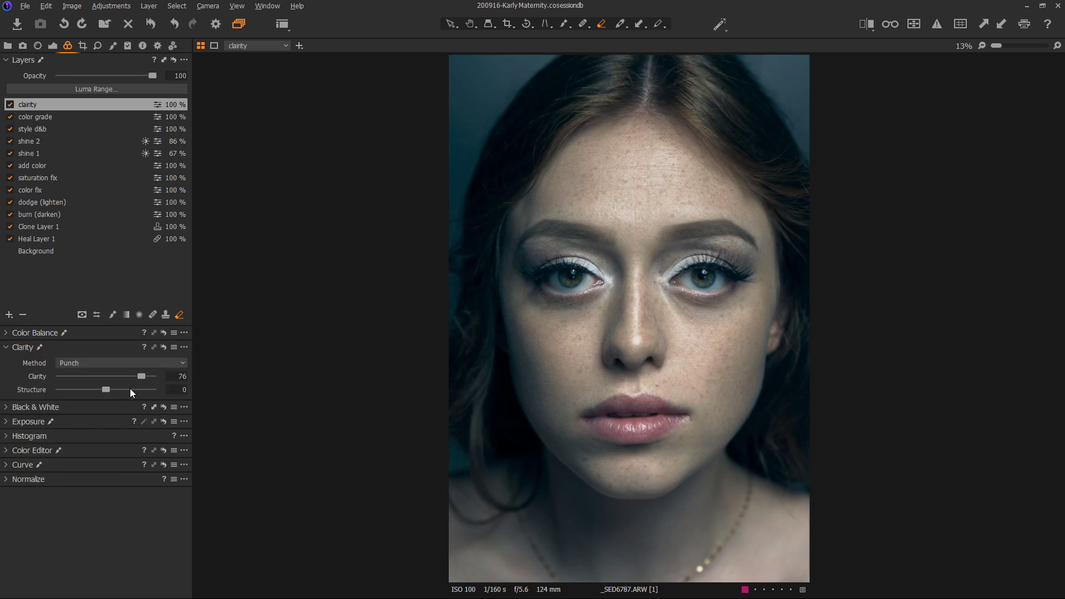
{"action": "left_click_drag", "start_coordinate": [141, 377], "coordinate": [129, 380]}
{"action": "left_click_drag", "start_coordinate": [105, 388], "coordinate": [130, 388]}
{"action": "double_click", "coordinate": [125, 389]}
Add a new adjustment layer above the clarity layer and name it eyes.
{"action": "left_click", "coordinate": [10, 315]}
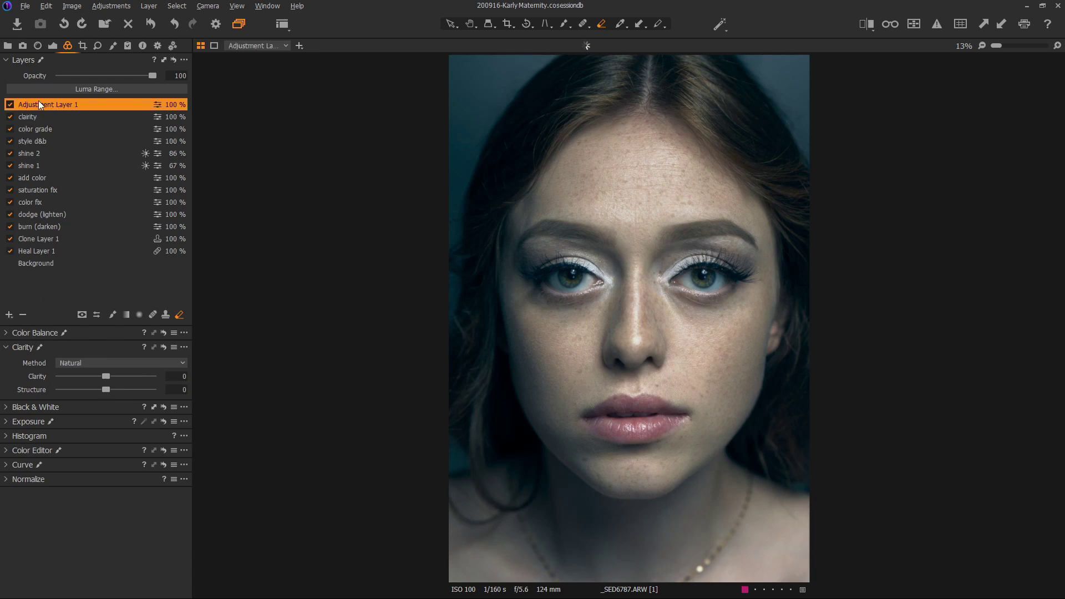
{"action": "type", "text": "eyes"}
{"action": "key", "text": "Return"}
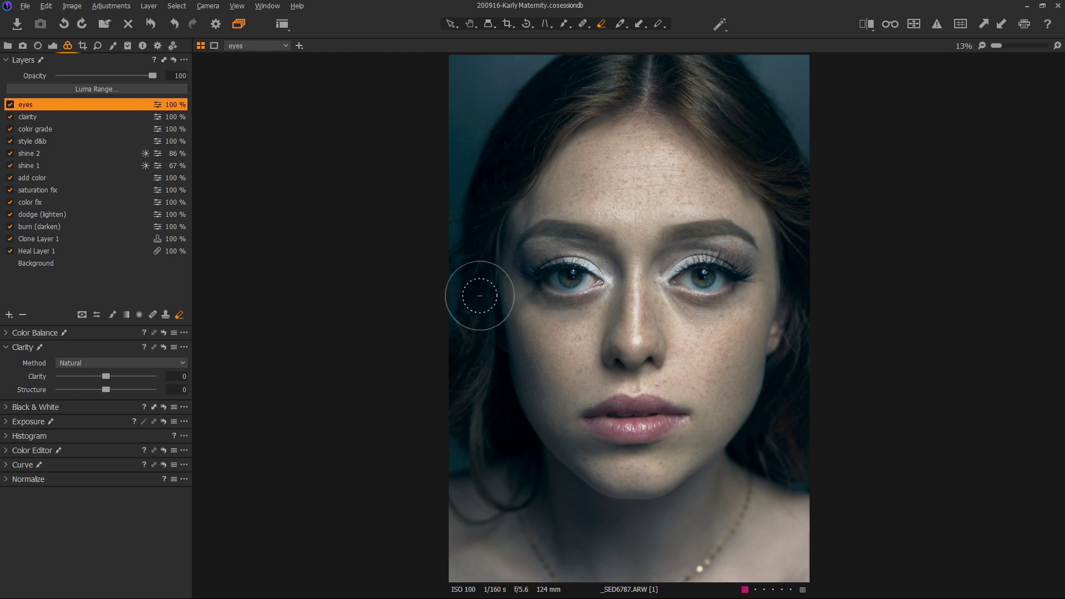
With a smaller brush, paint the eyes layer's mask over the upper lid, lashes and iris of the eye on the photo's left.
{"action": "scroll", "coordinate": [704, 272], "scroll_direction": "up", "scroll_amount": 1}
{"action": "scroll", "coordinate": [673, 269], "scroll_direction": "up", "scroll_amount": 1}
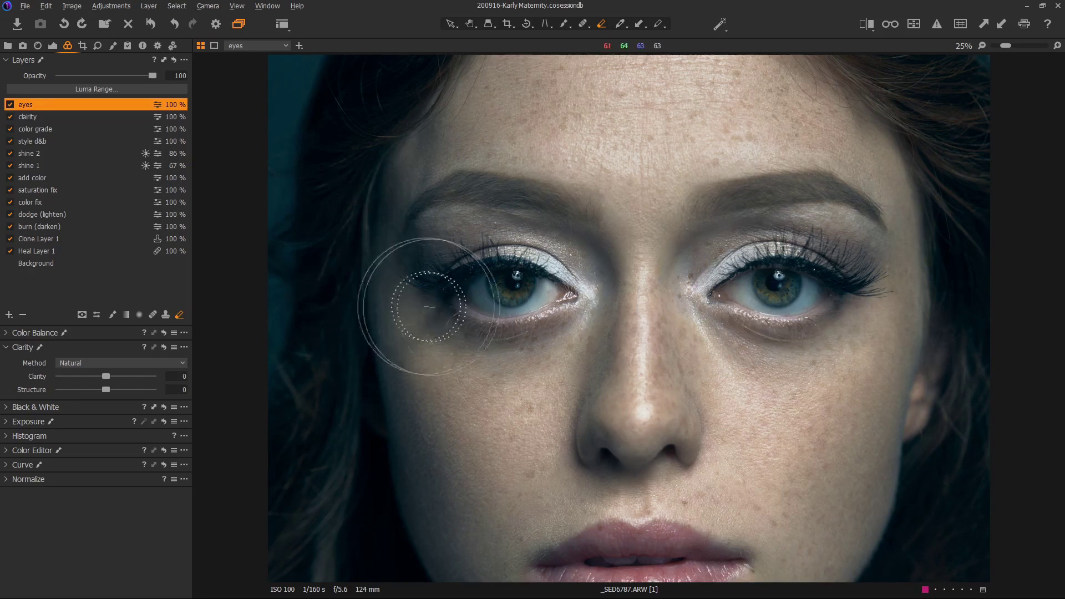
{"action": "key", "text": "bracketleft"}
{"action": "key", "text": "bracketleft"}
{"action": "key", "text": "bracketleft"}
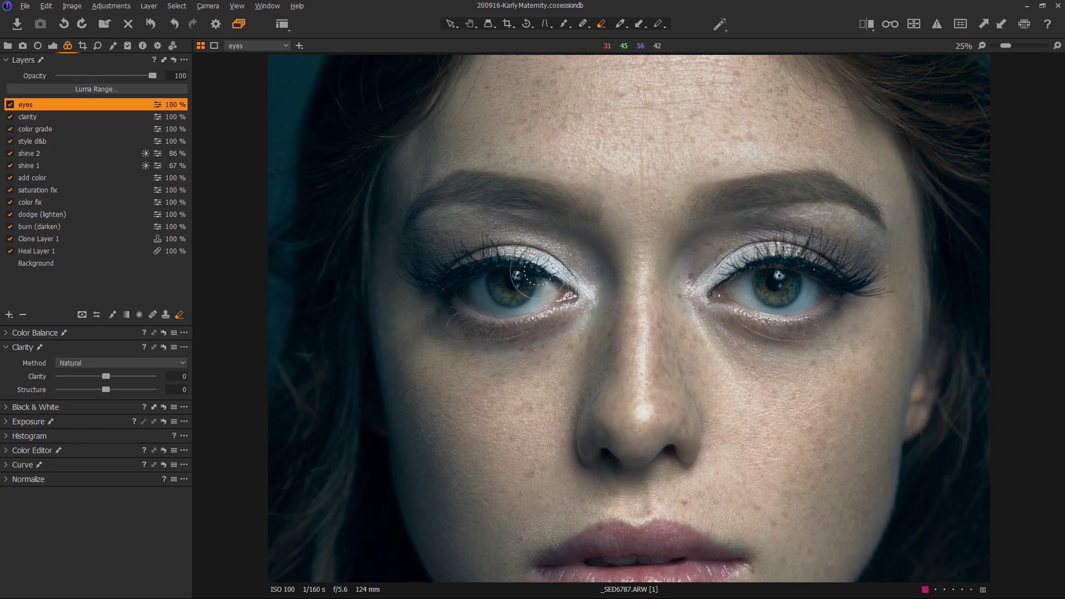
{"action": "key", "text": "bracketleft"}
{"action": "key", "text": "b"}
{"action": "key", "text": "e"}
{"action": "key", "text": "b"}
{"action": "mouse_move", "coordinate": [477, 249]}
{"action": "left_mouse_down"}
{"action": "mouse_move", "coordinate": [553, 257]}
{"action": "mouse_move", "coordinate": [488, 256]}
{"action": "mouse_move", "coordinate": [545, 255]}
{"action": "mouse_move", "coordinate": [543, 264]}
{"action": "mouse_move", "coordinate": [539, 253]}
{"action": "mouse_move", "coordinate": [562, 269]}
{"action": "mouse_move", "coordinate": [516, 246]}
{"action": "mouse_move", "coordinate": [440, 279]}
{"action": "mouse_move", "coordinate": [505, 268]}
{"action": "mouse_move", "coordinate": [482, 269]}
{"action": "mouse_move", "coordinate": [482, 259]}
{"action": "mouse_move", "coordinate": [509, 278]}
{"action": "left_mouse_up"}
{"action": "key", "text": "m"}
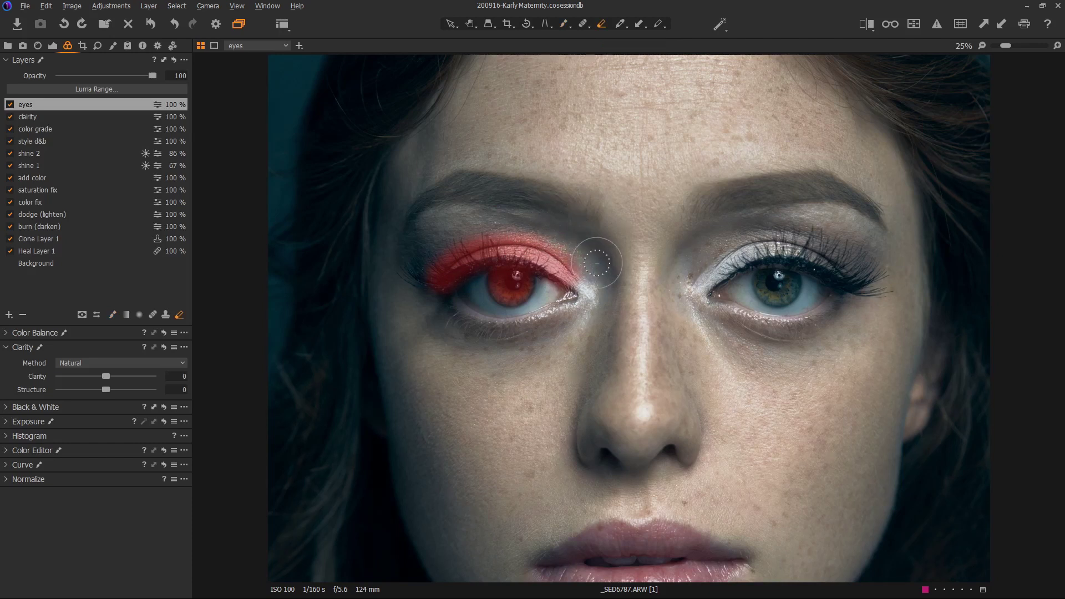
Paint the eyes layer's mask over the upper lid, lashes and iris of the other eye.
{"action": "key", "text": "e"}
{"action": "key", "text": "b"}
{"action": "mouse_move", "coordinate": [700, 269]}
{"action": "left_mouse_down"}
{"action": "mouse_move", "coordinate": [784, 243]}
{"action": "mouse_move", "coordinate": [823, 248]}
{"action": "mouse_move", "coordinate": [882, 275]}
{"action": "left_mouse_up"}
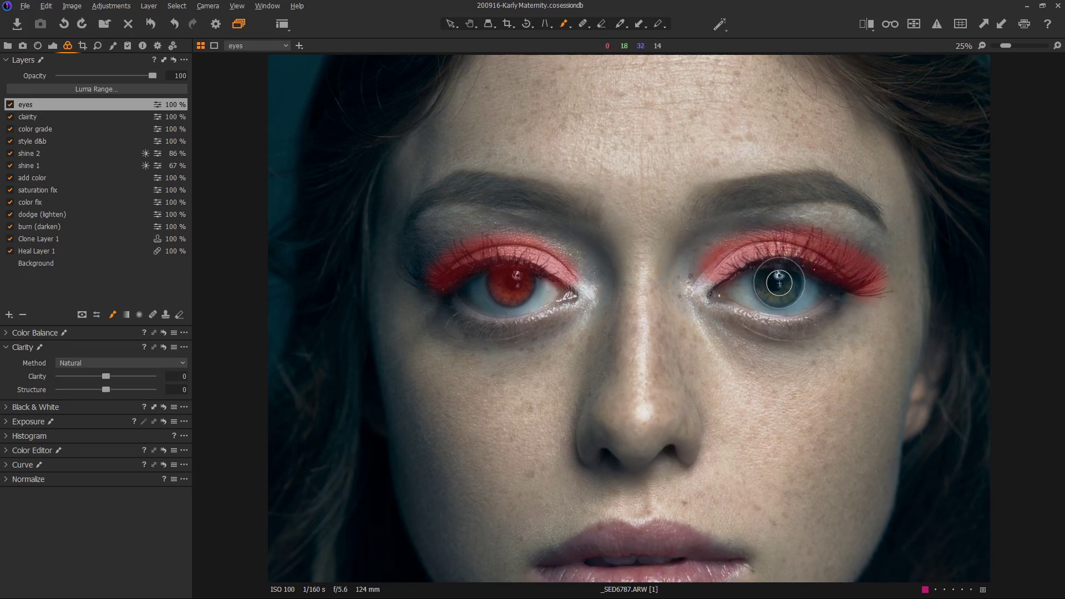
{"action": "left_click_drag", "start_coordinate": [777, 283], "coordinate": [777, 281]}
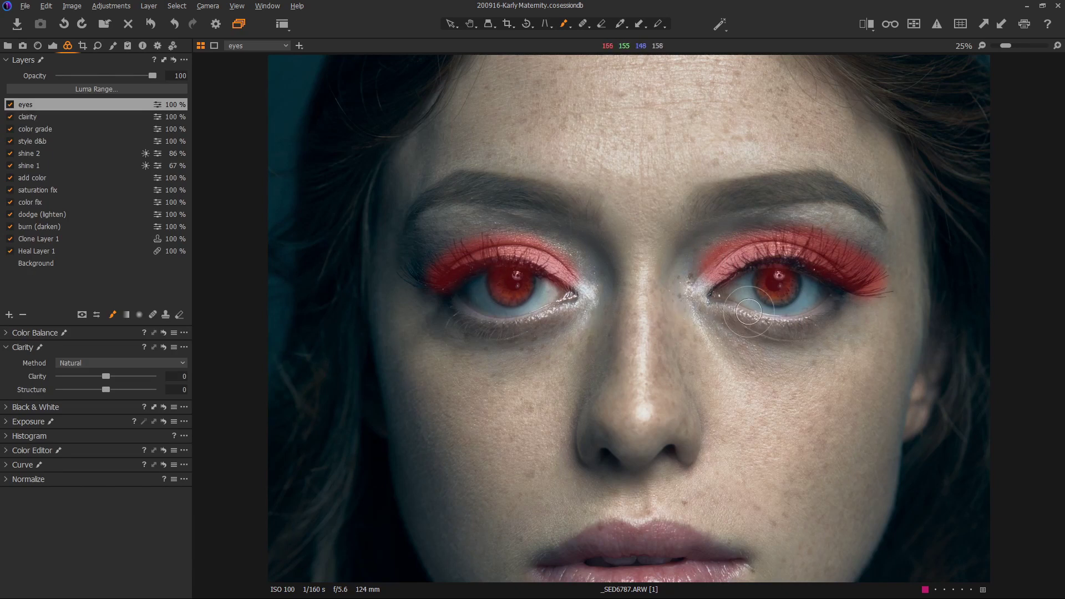
Hide the mask overlay and apply the Eyes clarity preset, with the Classic method, clarity 17 and structure 24.
{"action": "key", "text": "m"}
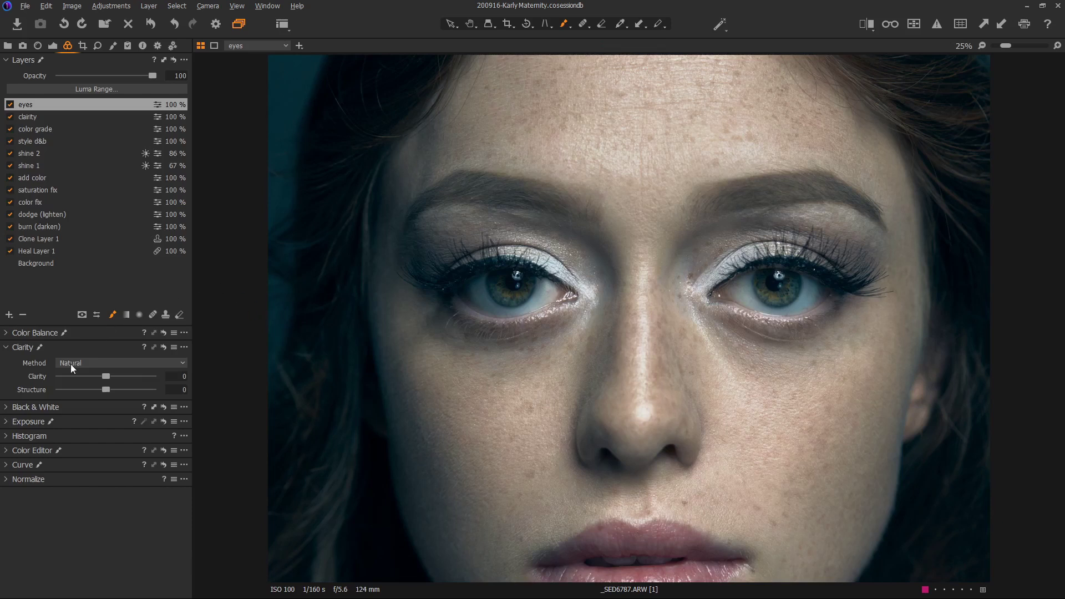
{"action": "left_click", "coordinate": [173, 348]}
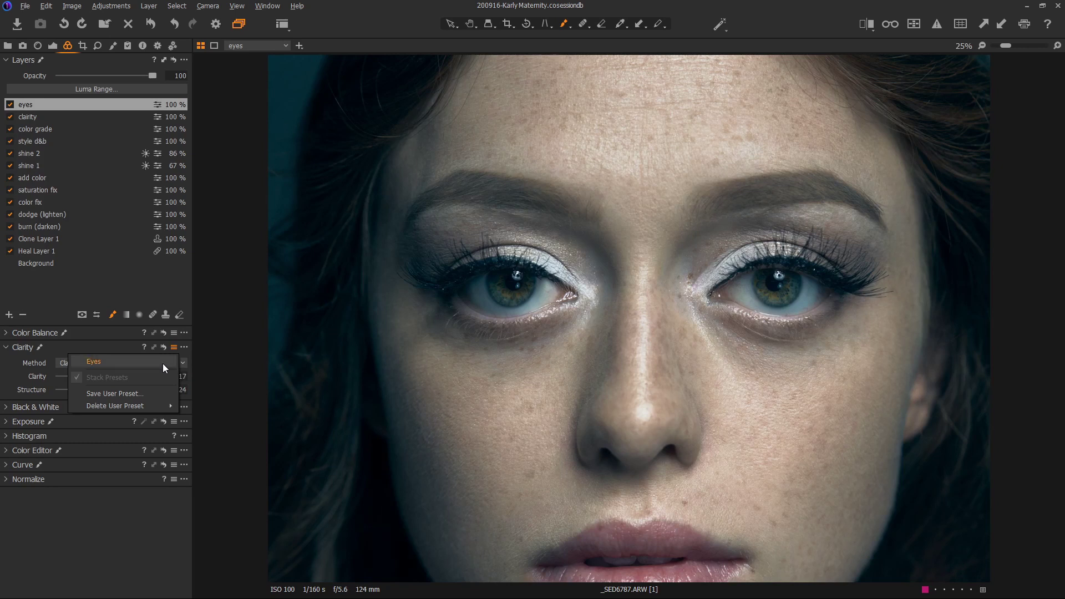
{"action": "left_click", "coordinate": [162, 363]}
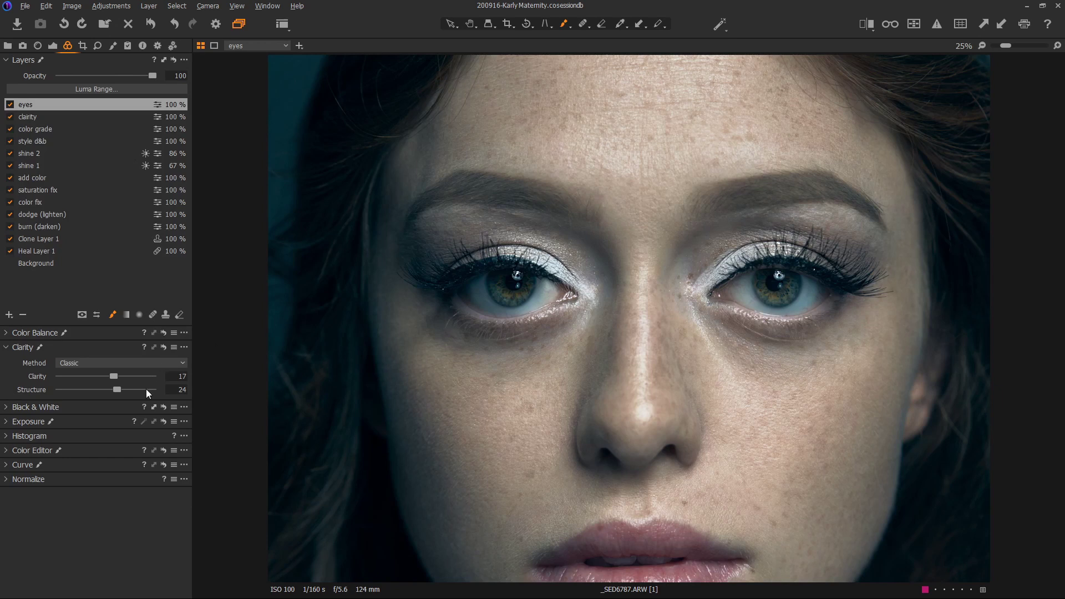
Compare the portrait with and without the eyes layer, both close up and with the whole photo in view.
{"action": "left_click", "coordinate": [10, 105]}
{"action": "left_click", "coordinate": [10, 105]}
{"action": "left_click", "coordinate": [10, 105]}
{"action": "left_click", "coordinate": [10, 105]}
{"action": "left_click", "coordinate": [10, 105]}
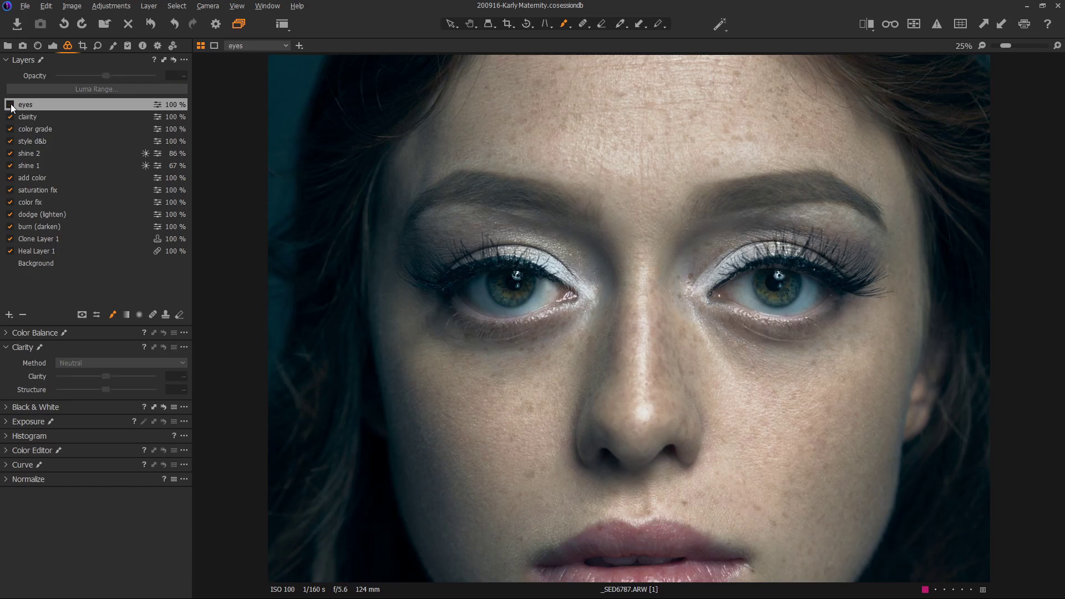
{"action": "left_click", "coordinate": [10, 105]}
{"action": "key", "text": "ctrl+0"}
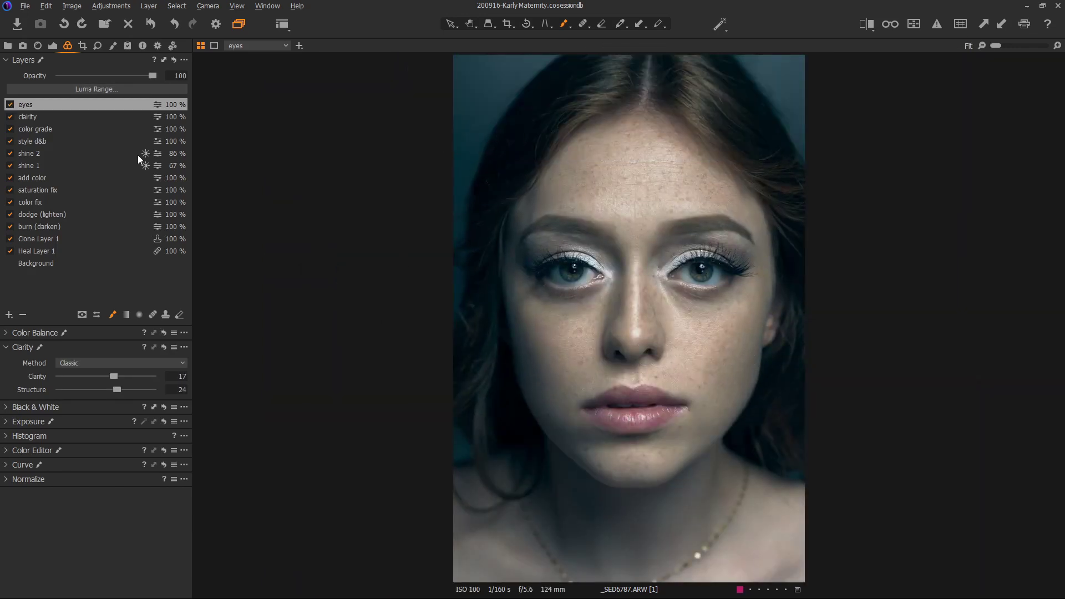
{"action": "left_click", "coordinate": [10, 105]}
{"action": "left_click", "coordinate": [10, 105]}
{"action": "key", "text": "ctrl+z"}
Add a new adjustment layer above the eyes layer and name it body.
{"action": "left_click", "coordinate": [10, 315]}
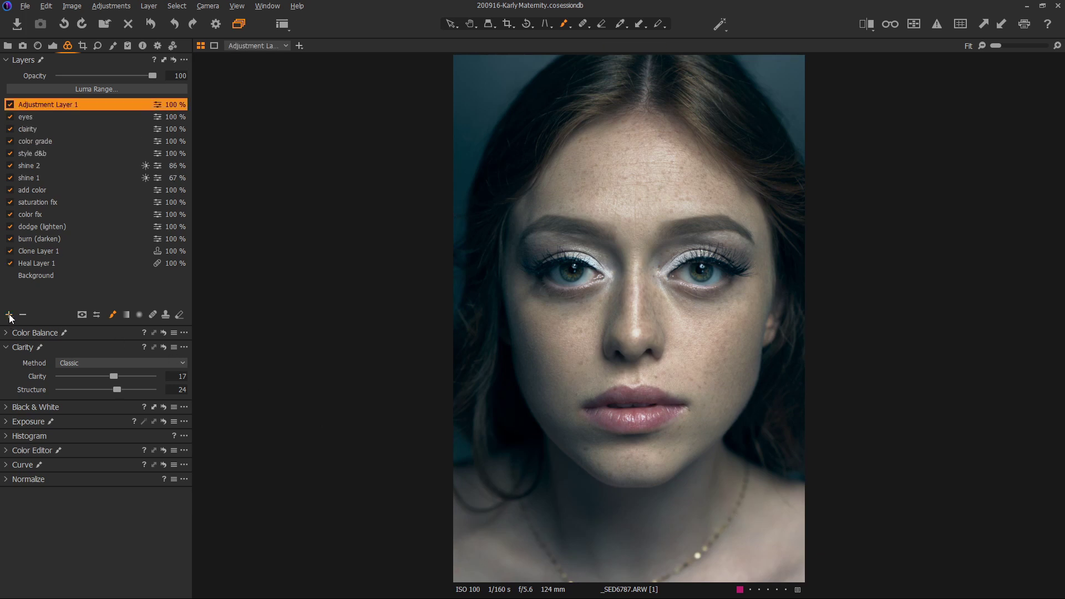
{"action": "double_click", "coordinate": [32, 104]}
{"action": "type", "text": "body"}
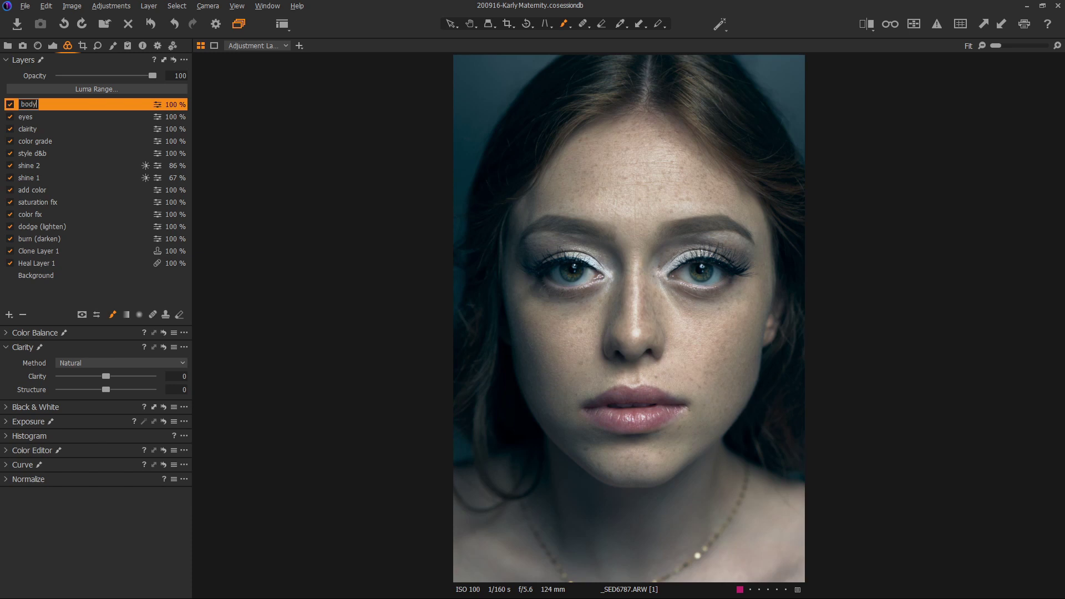
{"action": "key", "text": "Return"}
Try warming the midtones of the neck and chest through a linear gradient mask, and undo the body layer.
{"action": "key", "text": "l"}
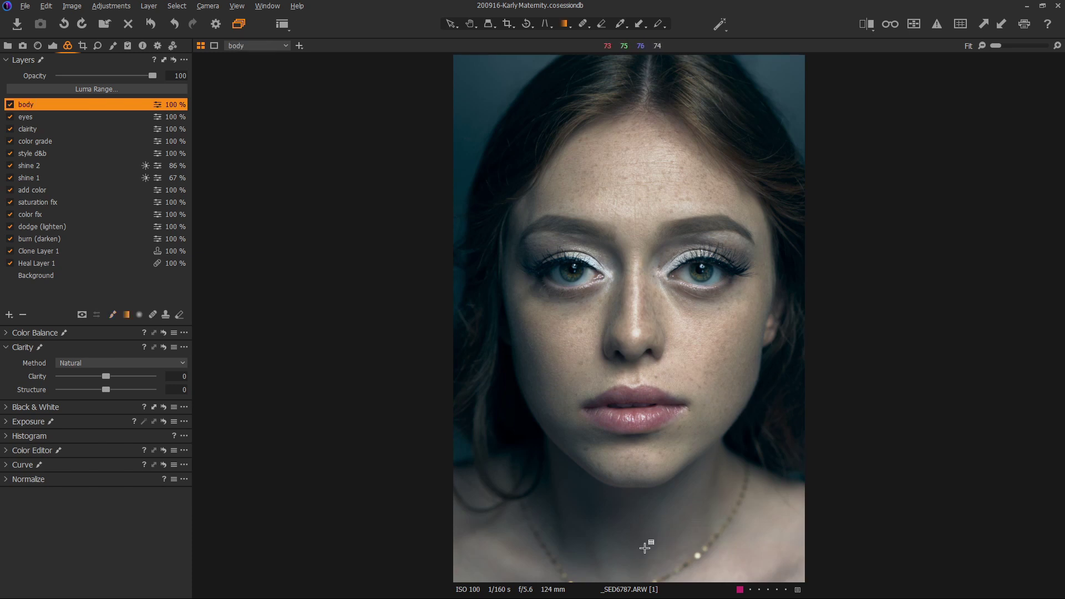
{"action": "mouse_move", "coordinate": [642, 554]}
{"action": "left_mouse_down"}
{"action": "mouse_move", "coordinate": [630, 435]}
{"action": "mouse_move", "coordinate": [645, 433]}
{"action": "mouse_move", "coordinate": [640, 411]}
{"action": "left_mouse_up"}
{"action": "left_click", "coordinate": [41, 334]}
{"action": "left_click", "coordinate": [117, 348]}
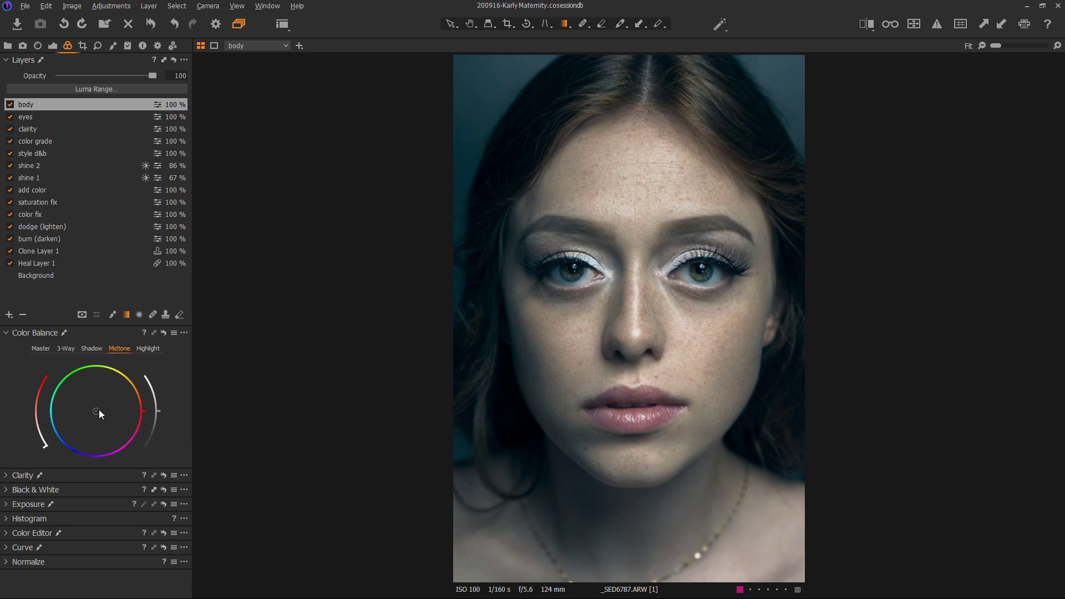
{"action": "left_click_drag", "start_coordinate": [99, 410], "coordinate": [105, 404]}
{"action": "key", "text": "ctrl+z"}
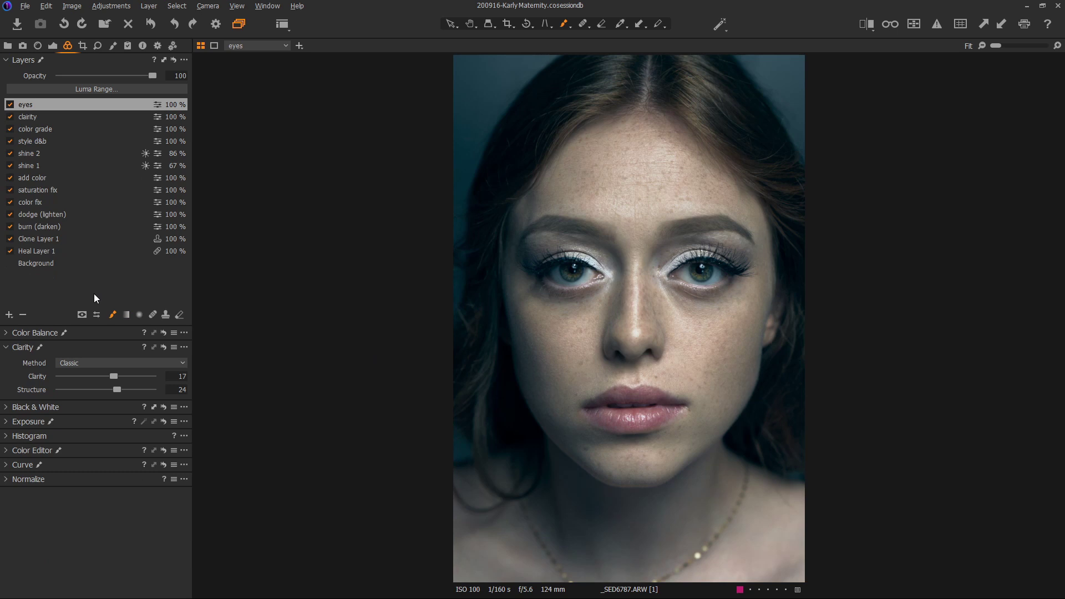